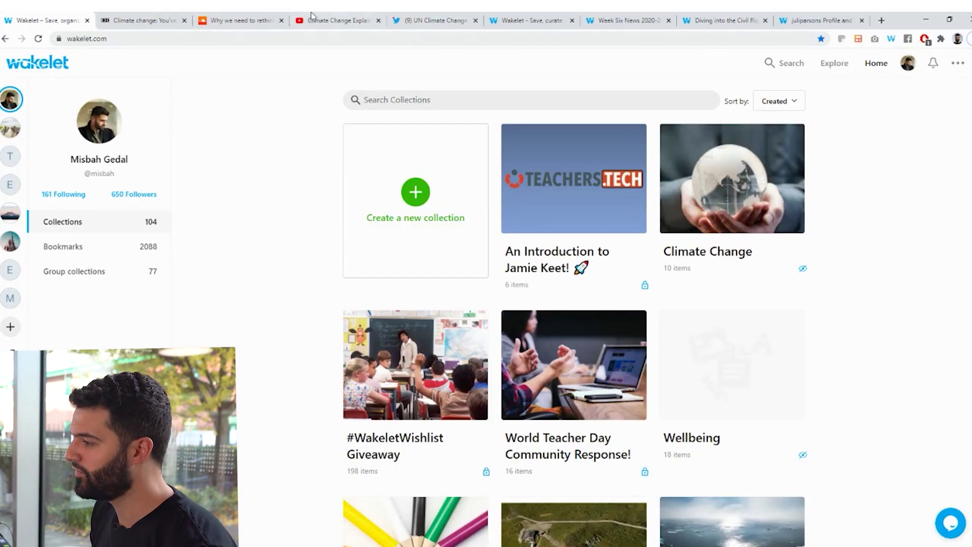
- Browse the Week Six News 2020-2021 collection's phonics and math song videos and weekly ELA and science notes
left_click(599, 17)
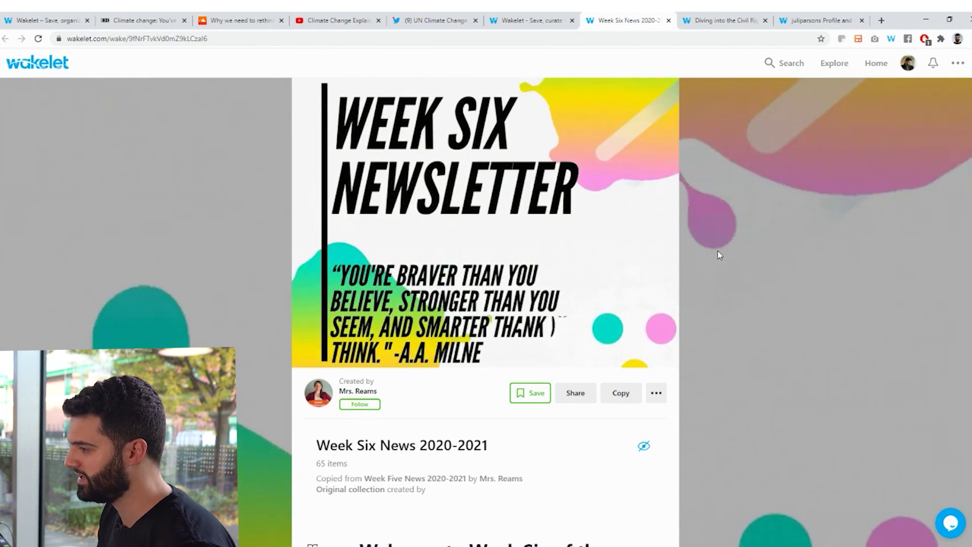
scroll(719, 253, "down", 4)
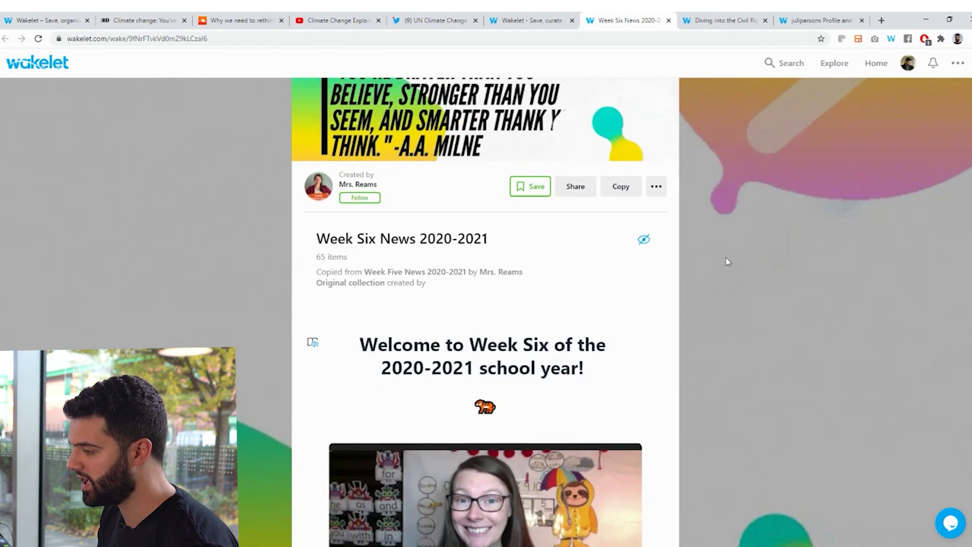
scroll(729, 262, "down", 3)
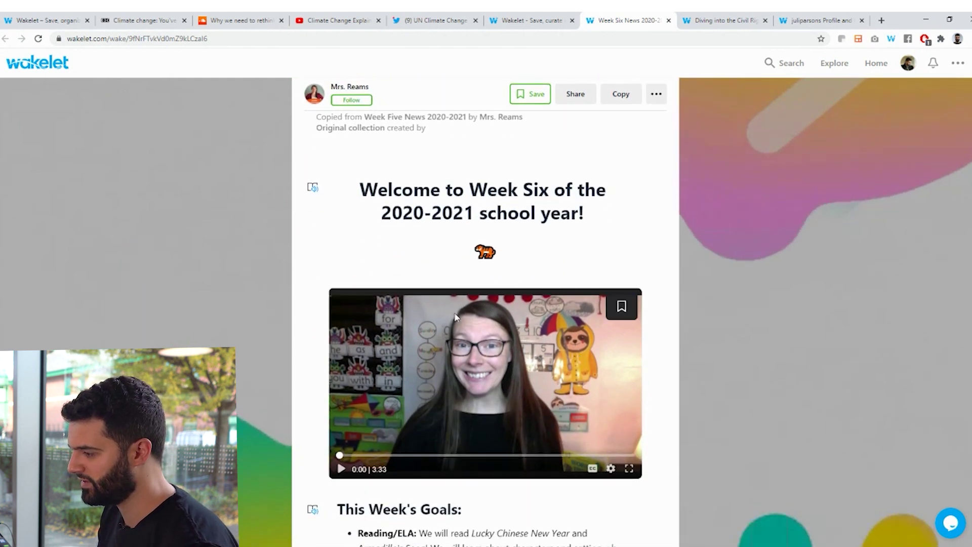
scroll(478, 327, "down", 4)
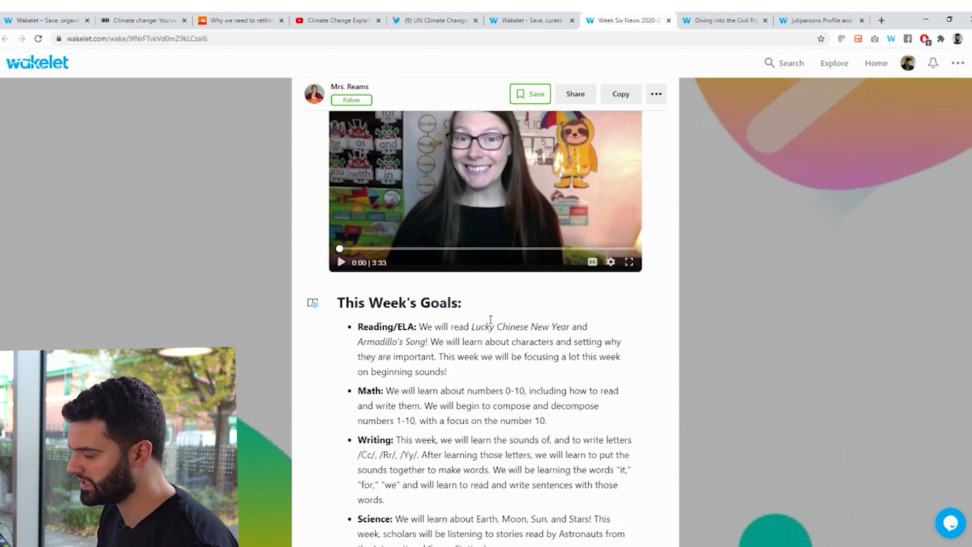
scroll(491, 320, "down", 2)
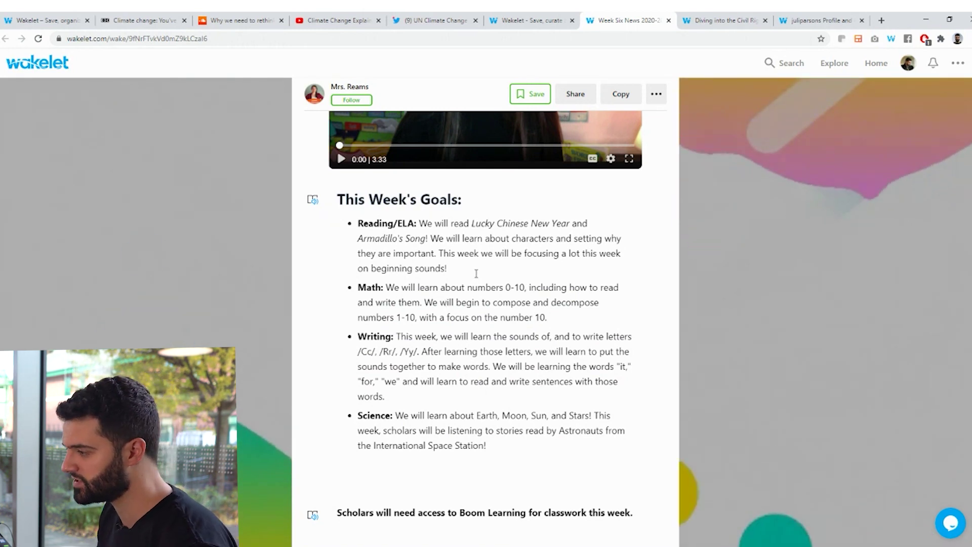
scroll(477, 274, "down", 3)
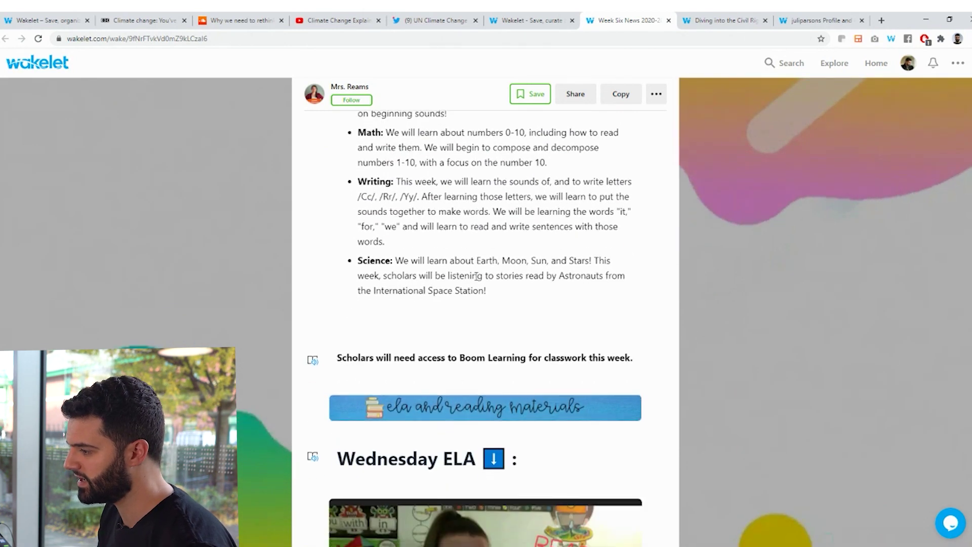
scroll(477, 276, "down", 4)
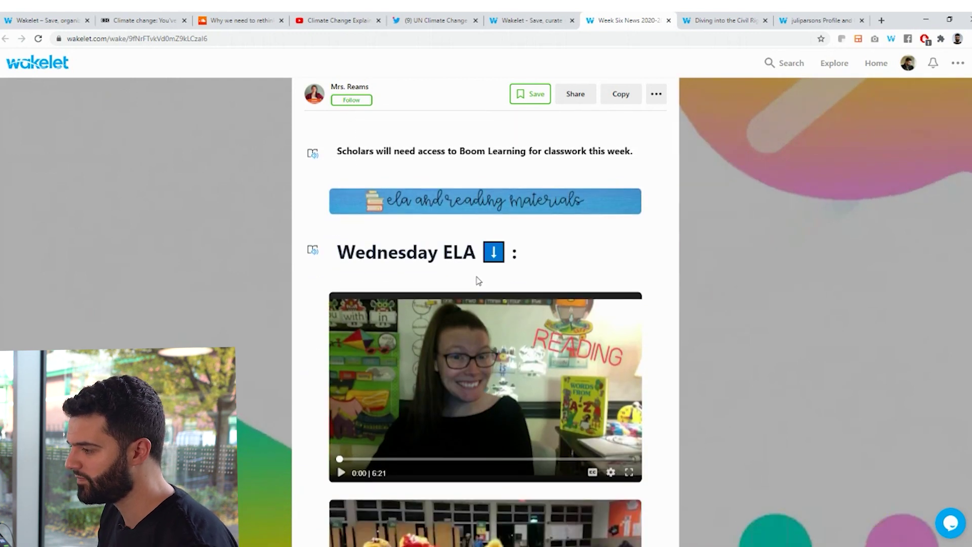
scroll(478, 278, "down", 6)
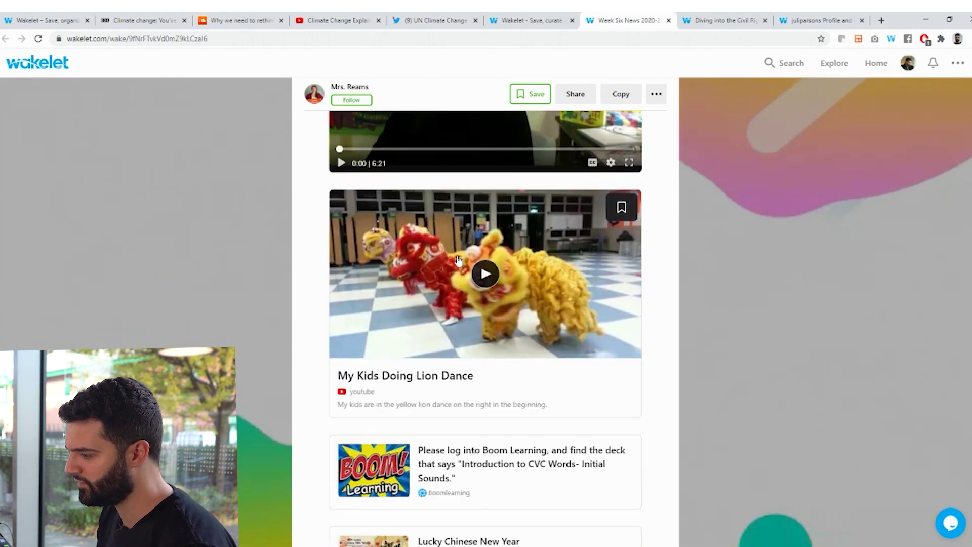
scroll(458, 260, "down", 1)
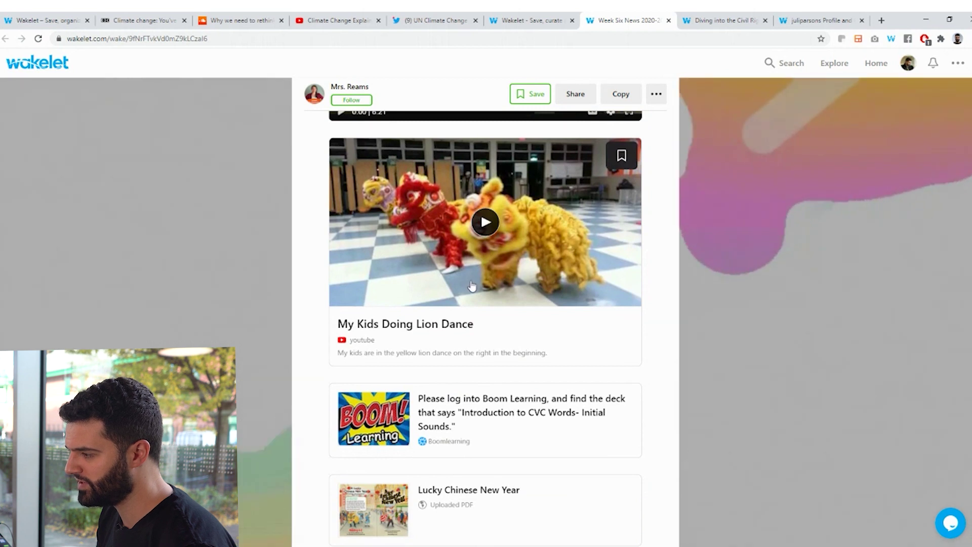
scroll(471, 287, "down", 1)
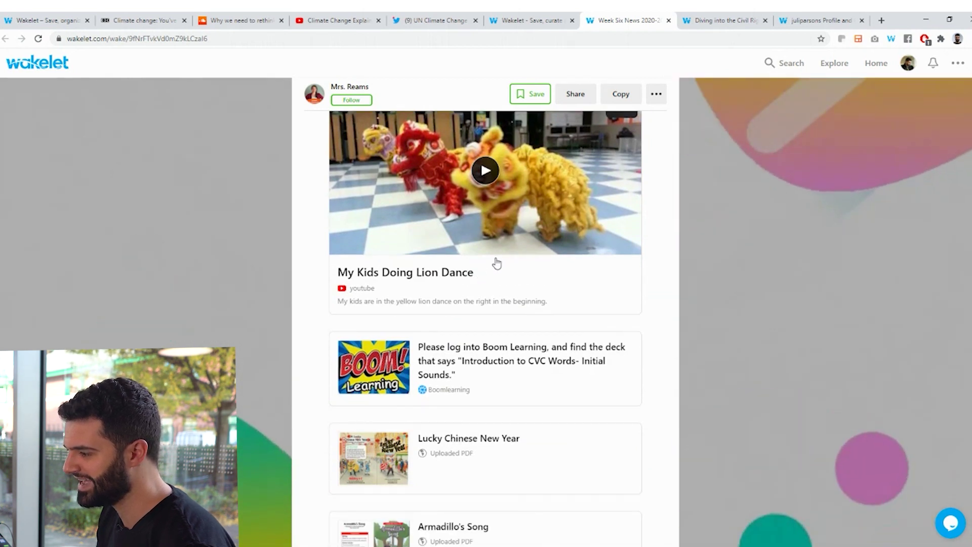
scroll(497, 263, "down", 3)
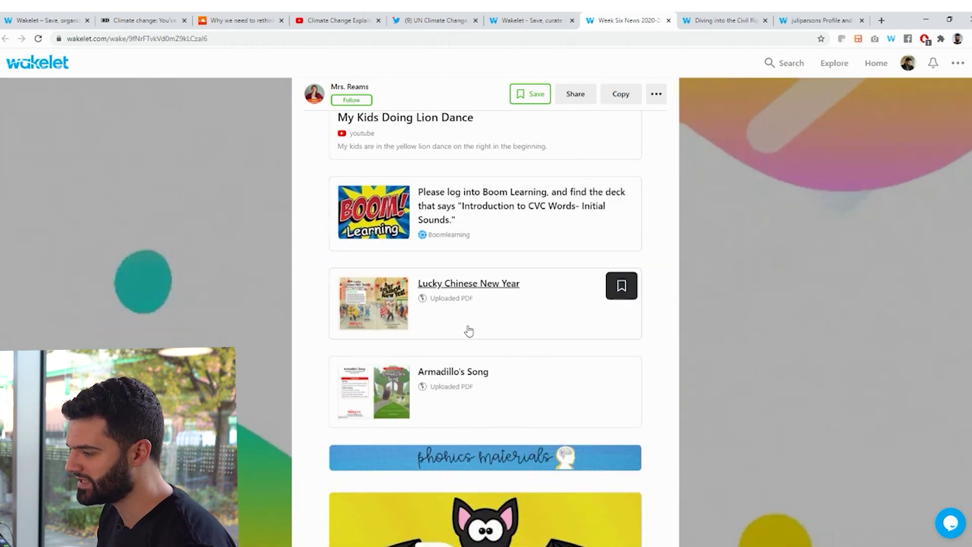
scroll(466, 299, "down", 1)
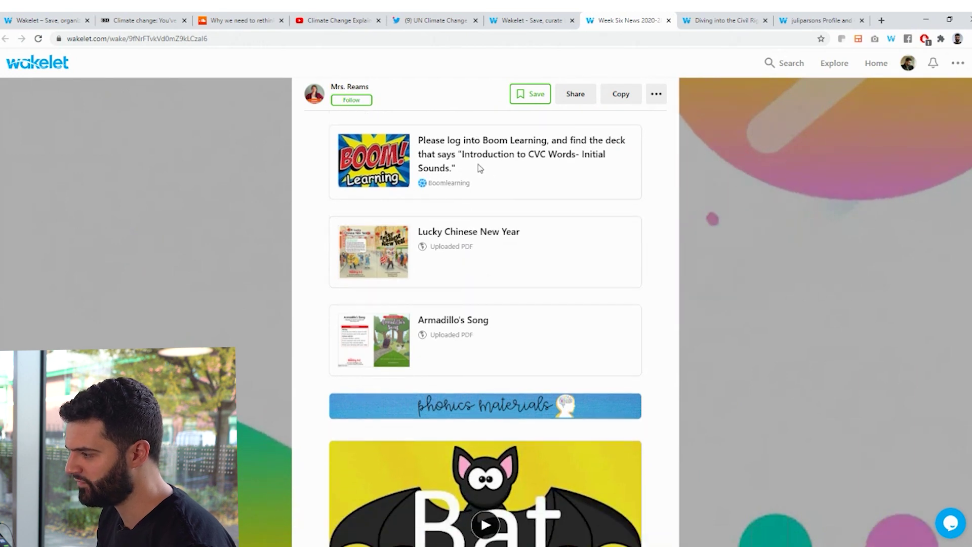
scroll(451, 243, "down", 5)
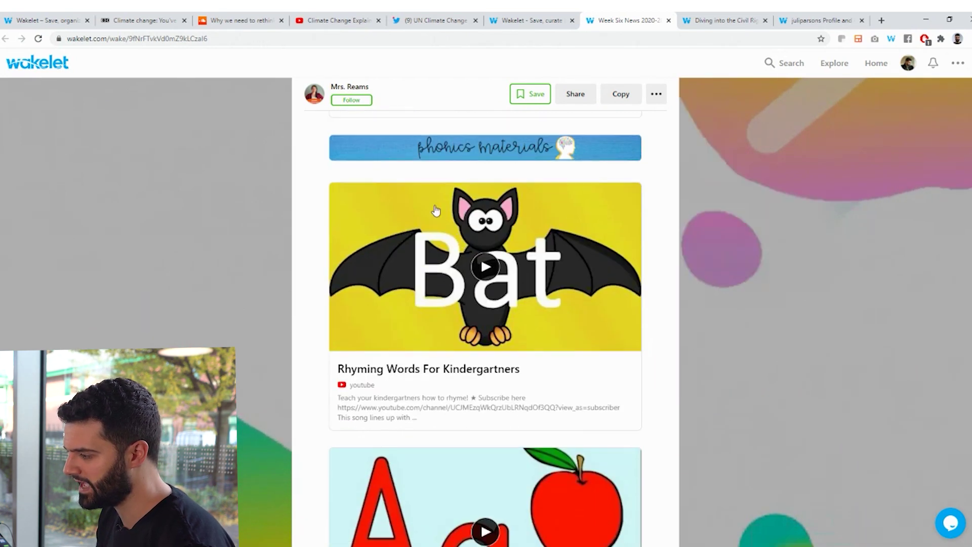
scroll(568, 262, "down", 4)
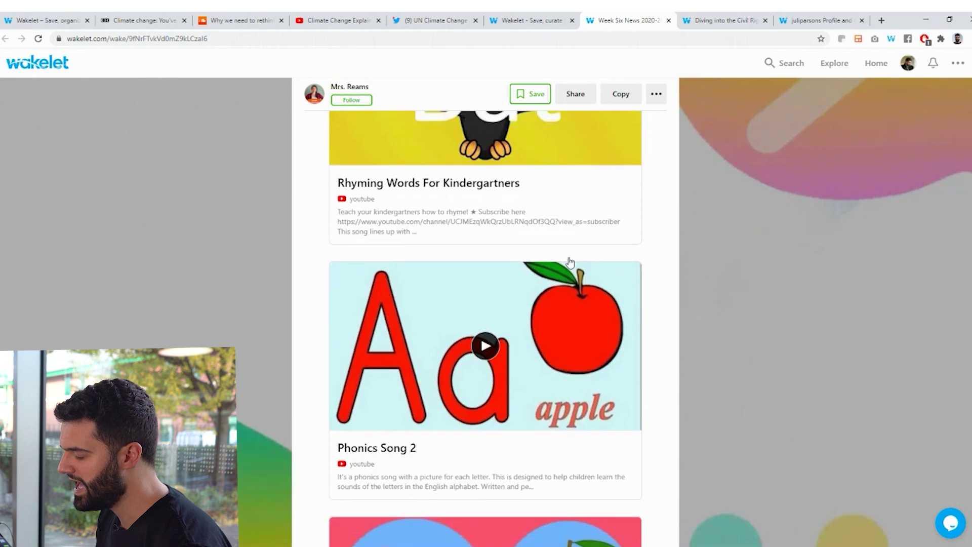
scroll(569, 261, "down", 3)
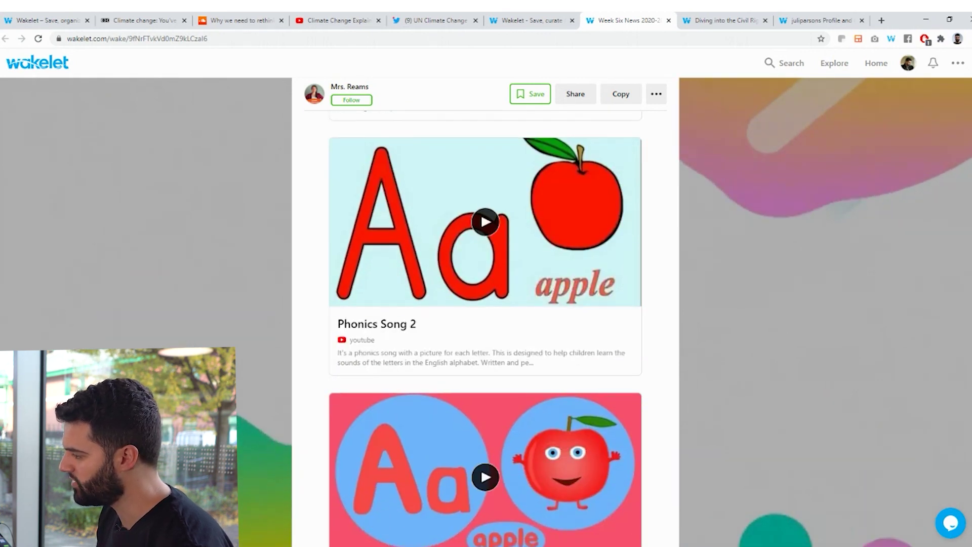
scroll(485, 324, "down", 6)
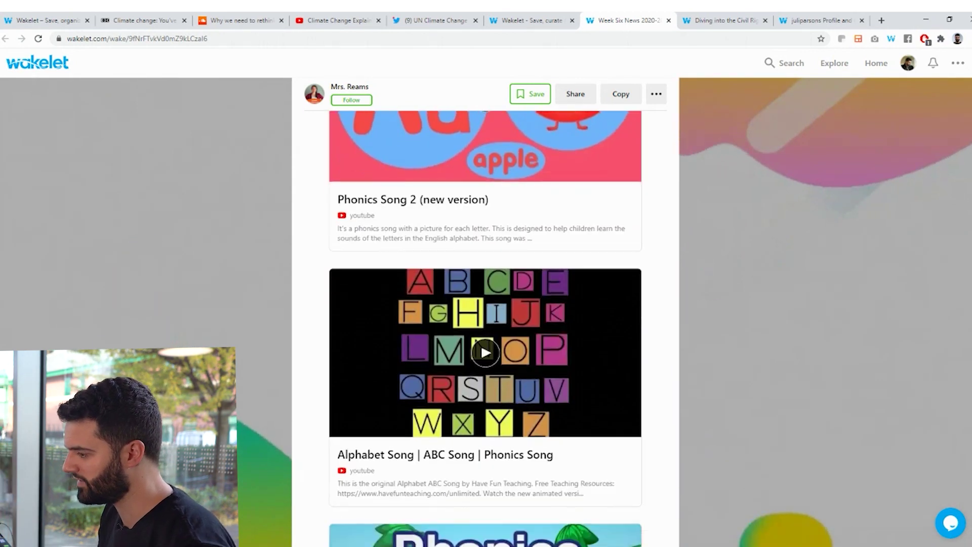
scroll(951, 401, "down", 13)
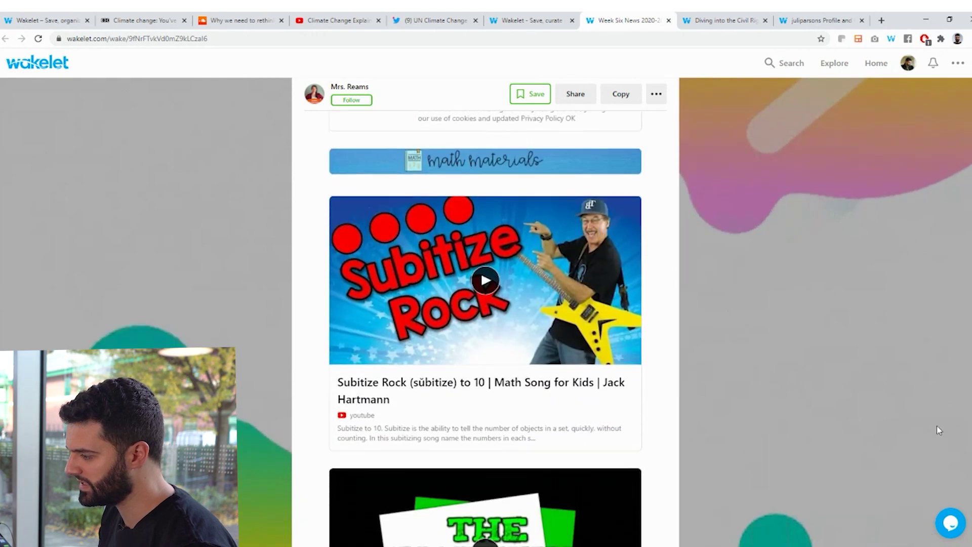
scroll(940, 431, "up", 20)
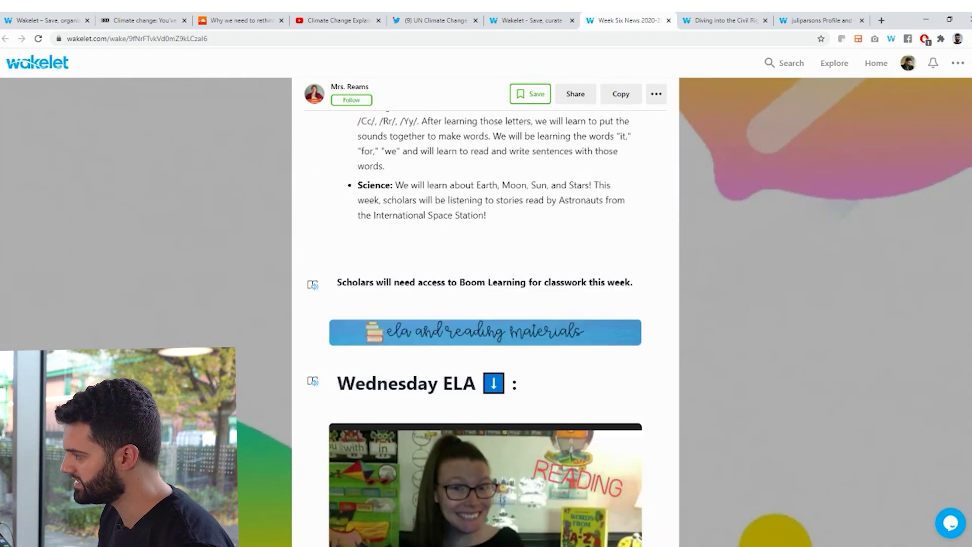
scroll(738, 198, "up", 12)
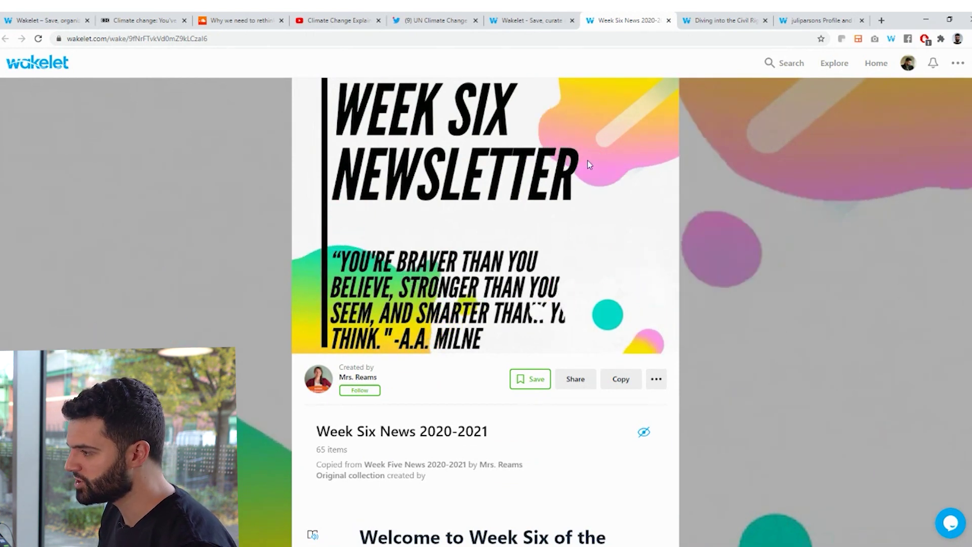
scroll(587, 160, "down", 4)
scroll(471, 269, "up", 4)
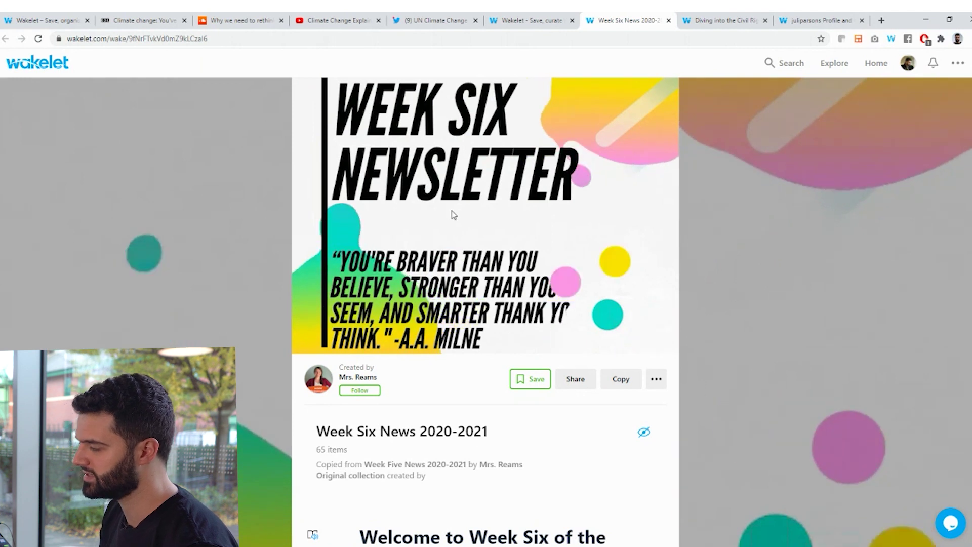
left_click(733, 20)
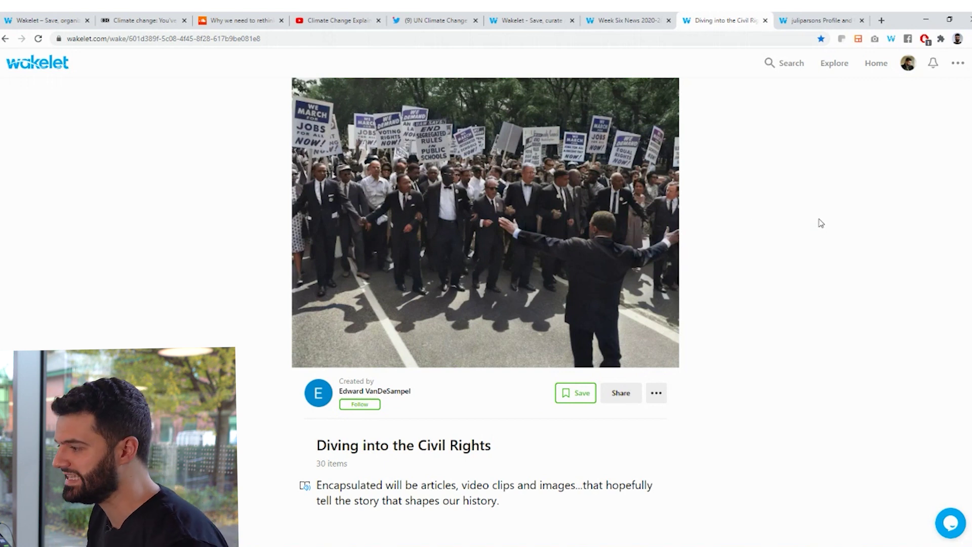
scroll(821, 230, "down", 2)
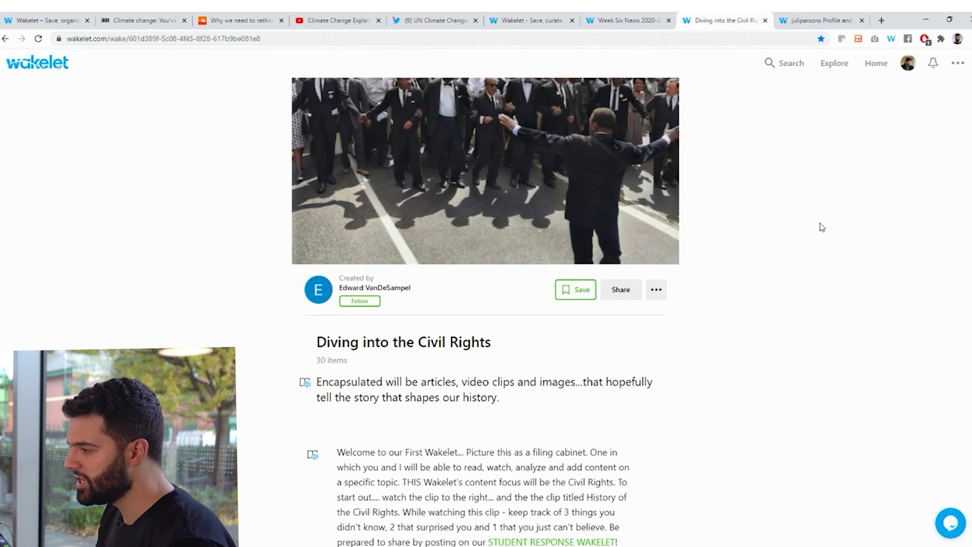
scroll(796, 224, "down", 3)
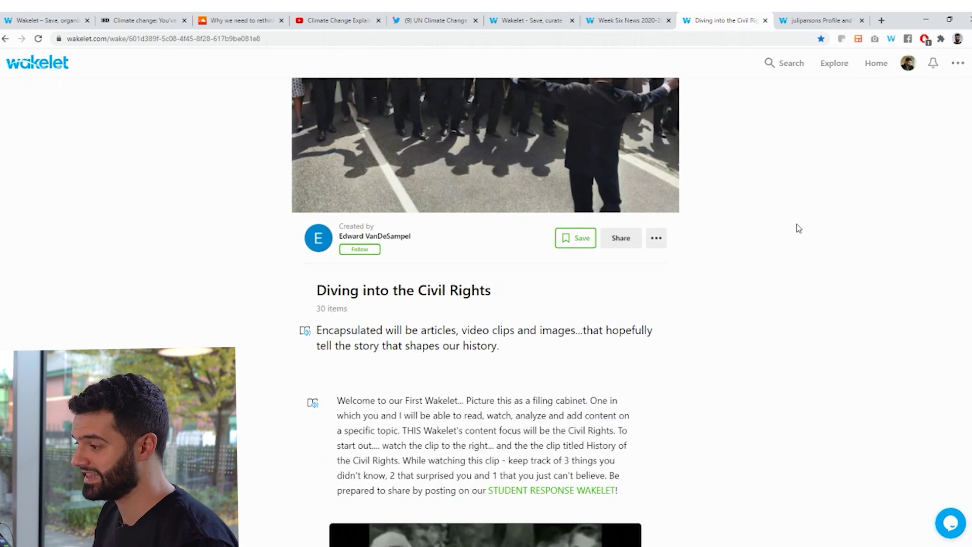
scroll(434, 238, "down", 1)
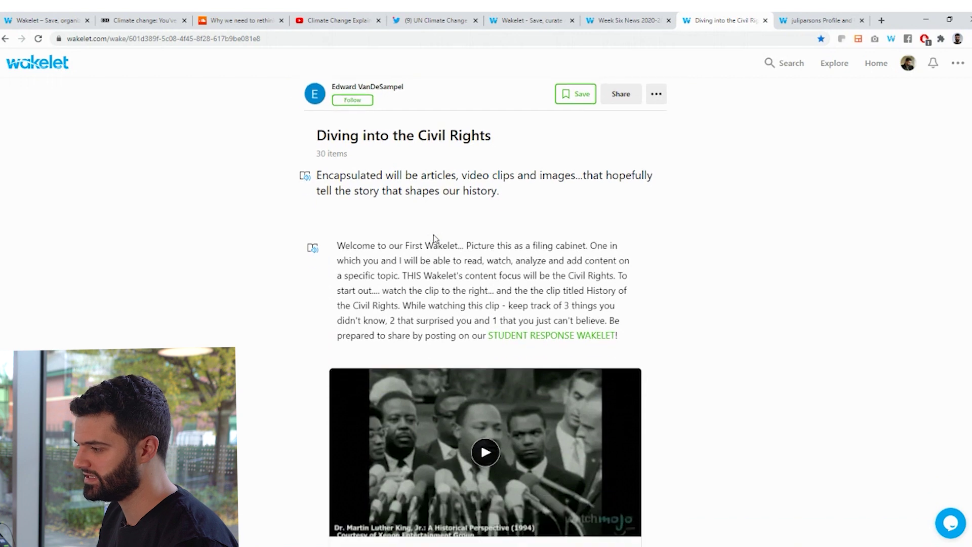
scroll(447, 261, "down", 3)
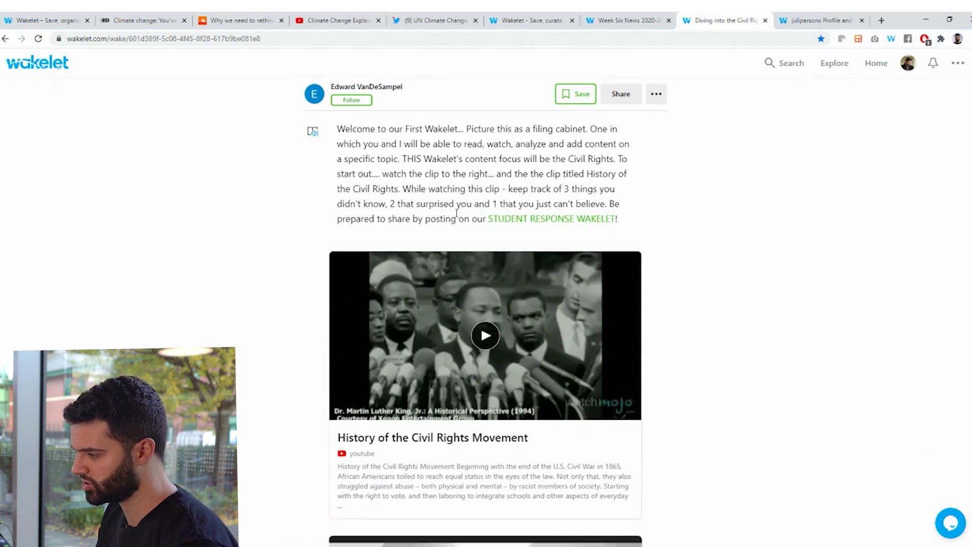
scroll(485, 267, "down", 3)
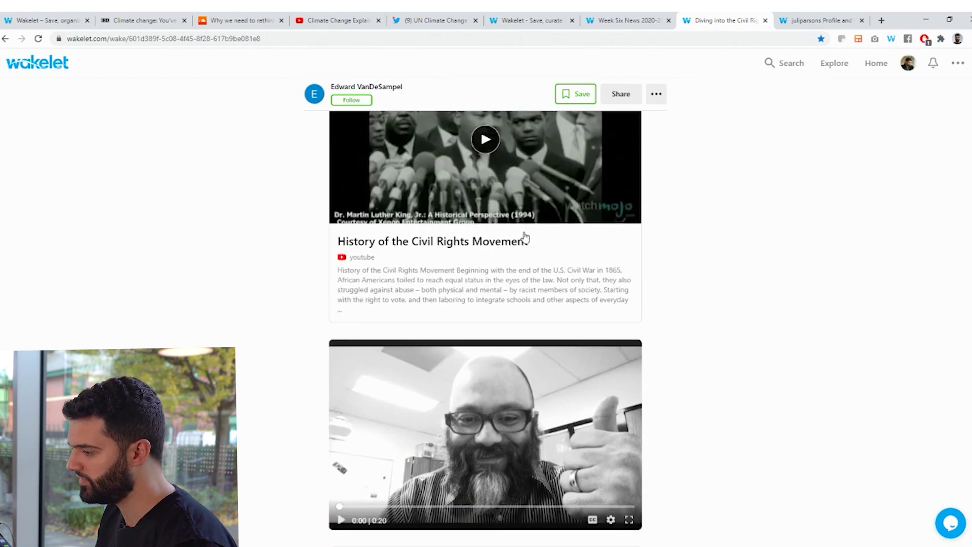
scroll(447, 283, "down", 2)
scroll(492, 323, "down", 2)
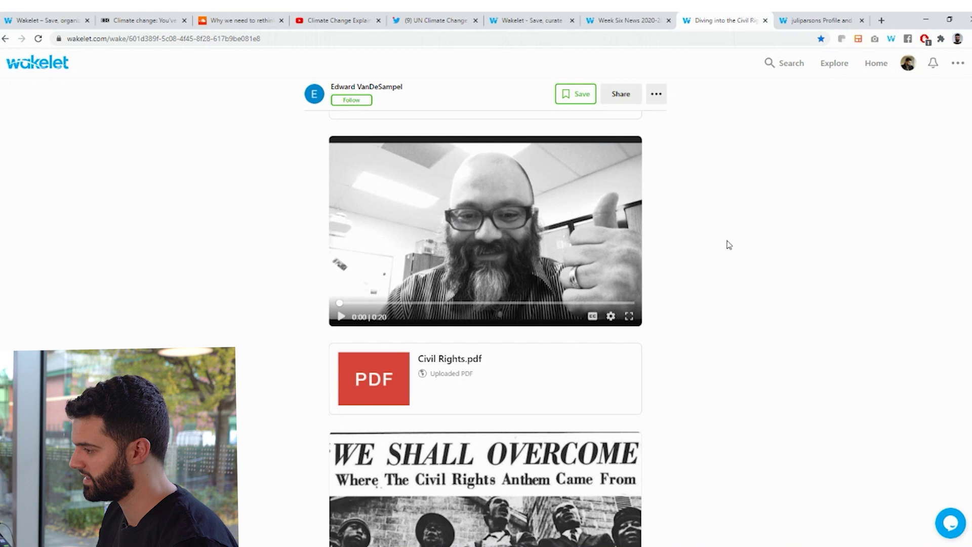
scroll(712, 203, "down", 3)
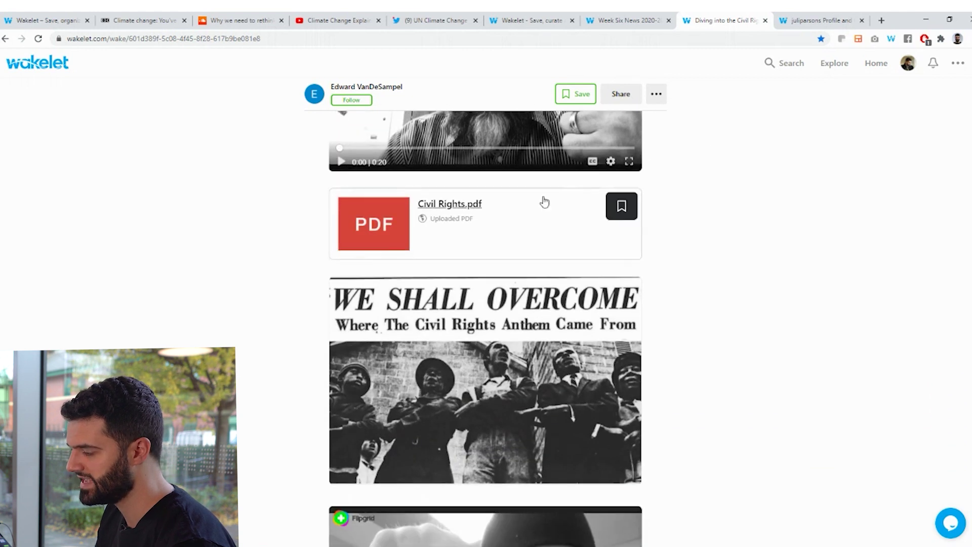
scroll(540, 221, "down", 3)
scroll(540, 222, "down", 4)
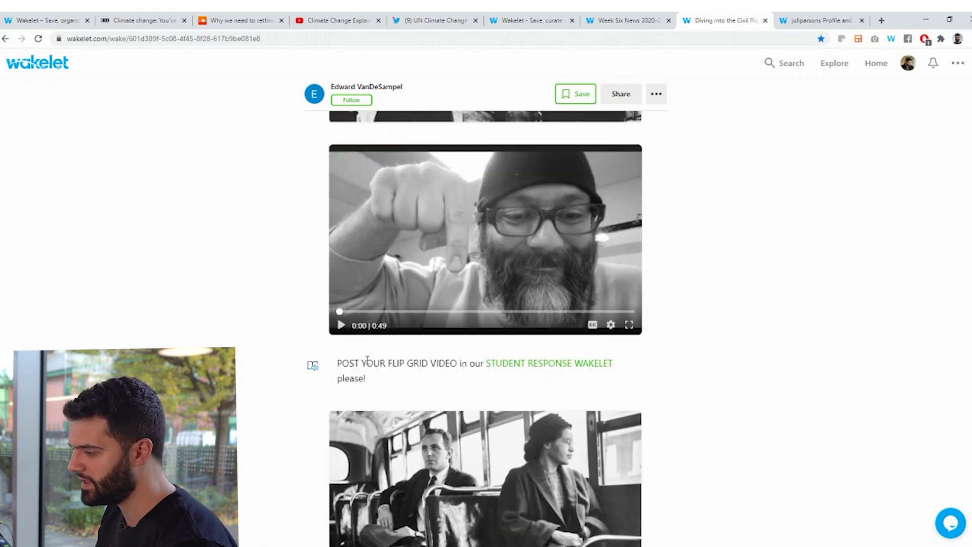
scroll(427, 361, "down", 1)
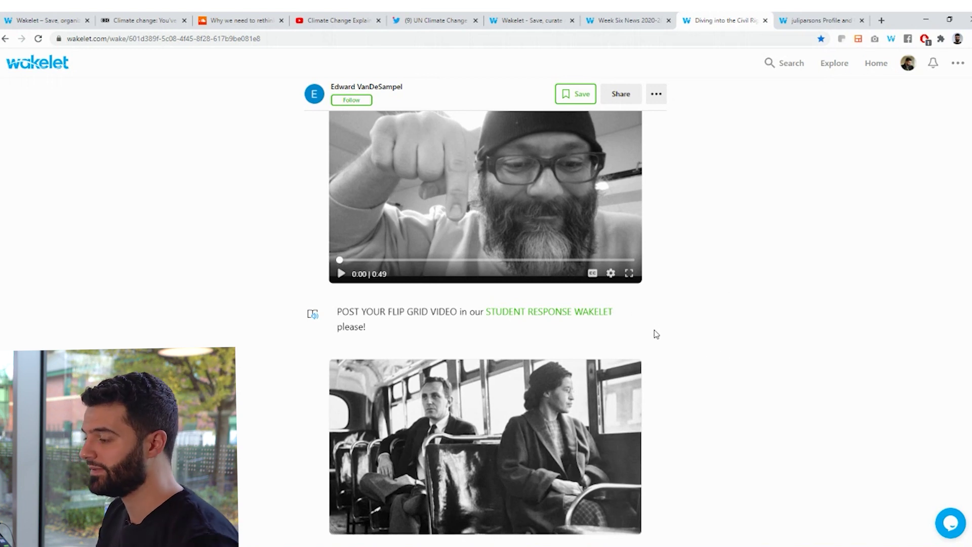
scroll(658, 330, "down", 3)
scroll(659, 330, "down", 1)
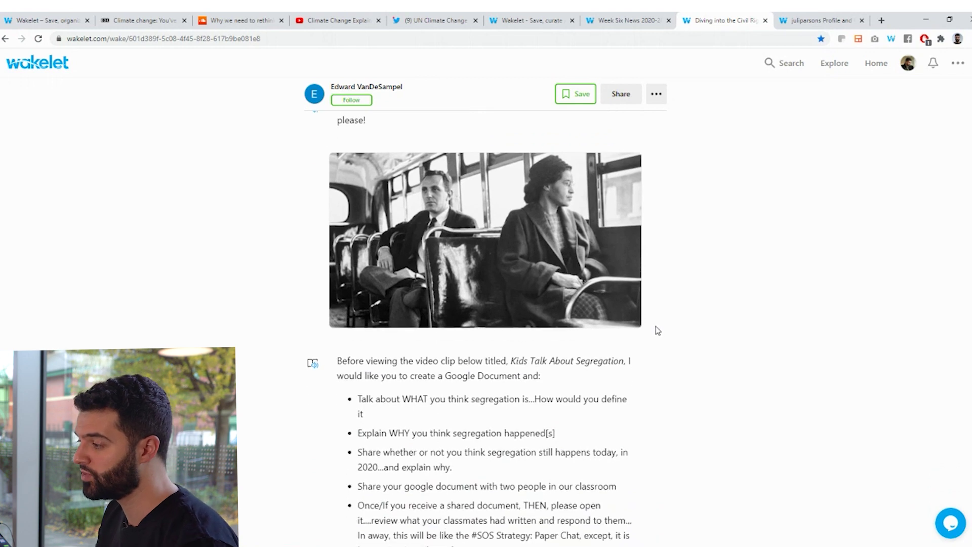
scroll(656, 331, "down", 5)
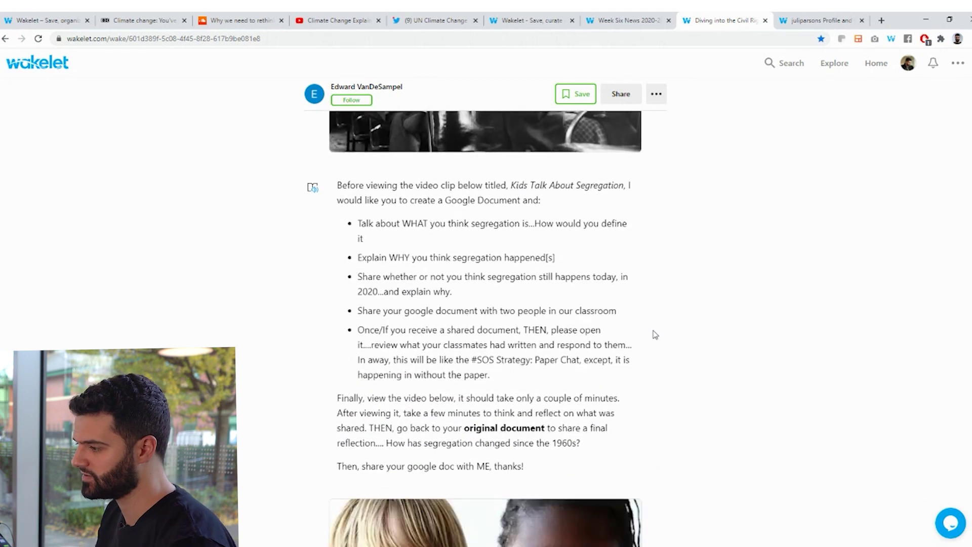
scroll(656, 333, "down", 8)
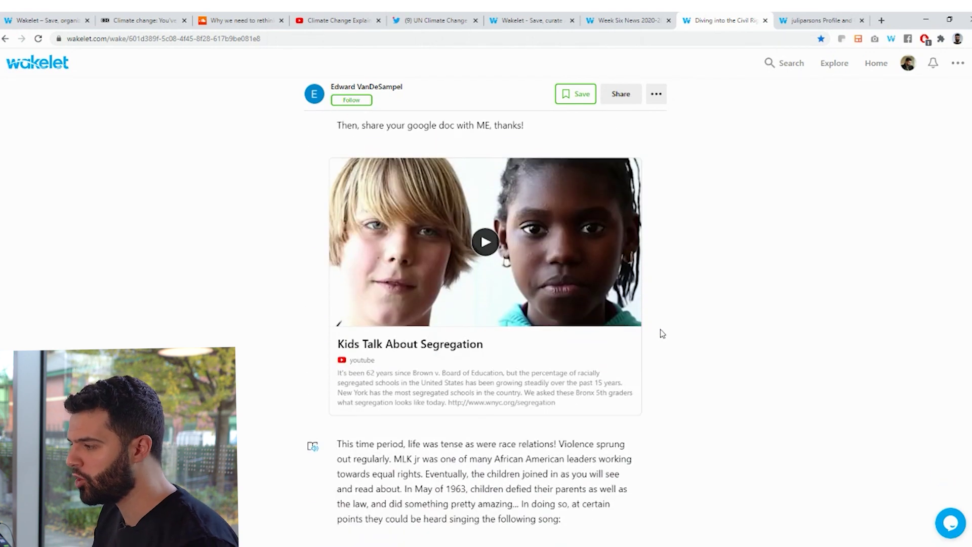
scroll(658, 330, "down", 3)
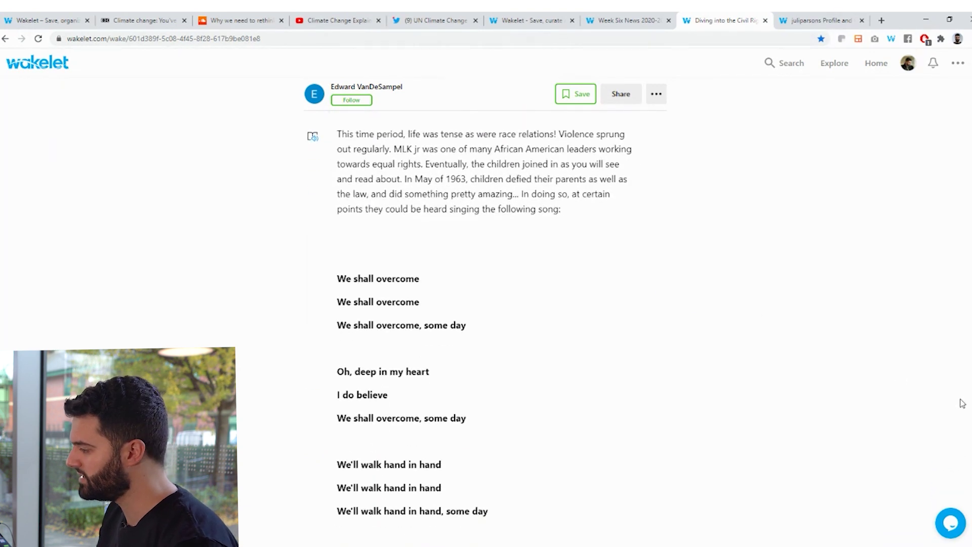
scroll(967, 421, "down", 3)
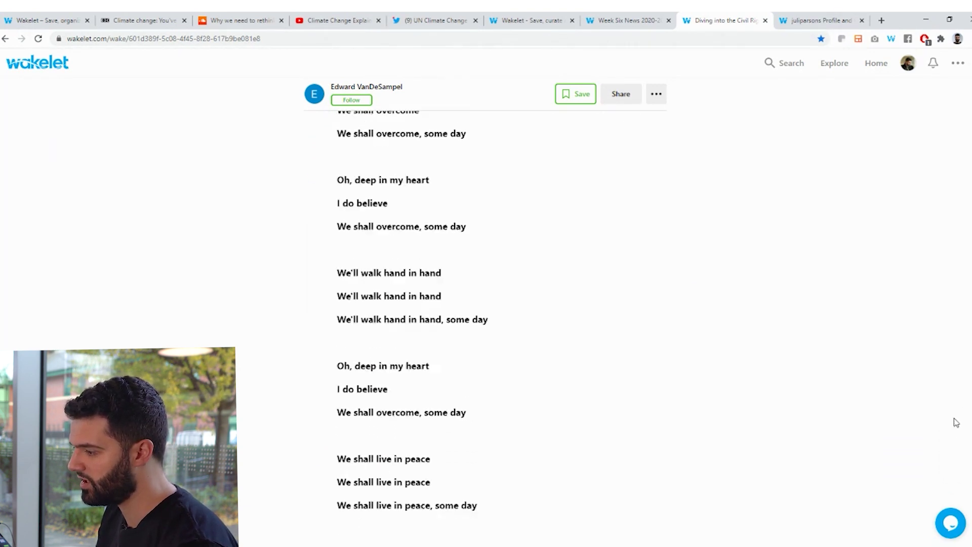
scroll(952, 405, "up", 7)
scroll(951, 269, "up", 15)
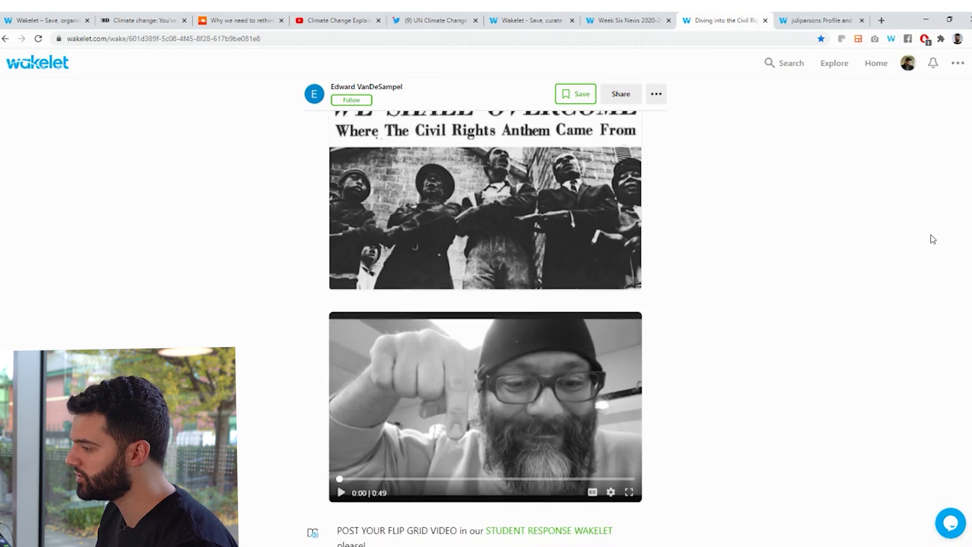
scroll(937, 208, "up", 5)
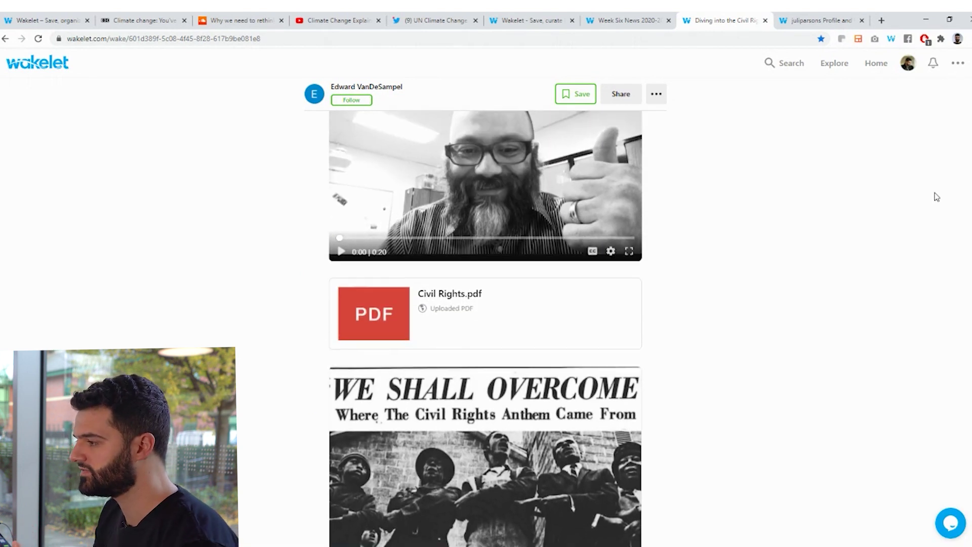
scroll(941, 167, "up", 15)
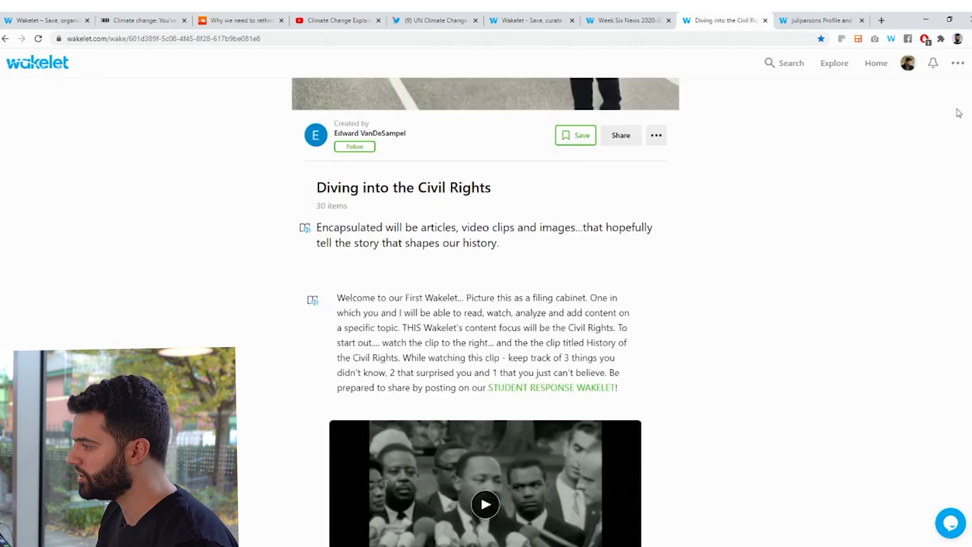
scroll(962, 93, "up", 2)
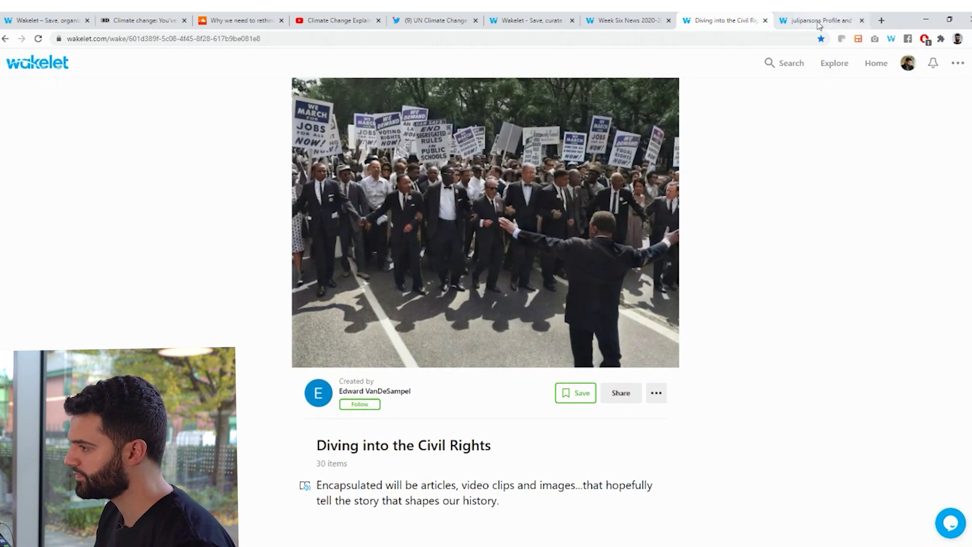
- Look through the student's profile sections: Digital Portfolio, SWAT, Madam Pastry and Bobcat Bennie
left_click(833, 16)
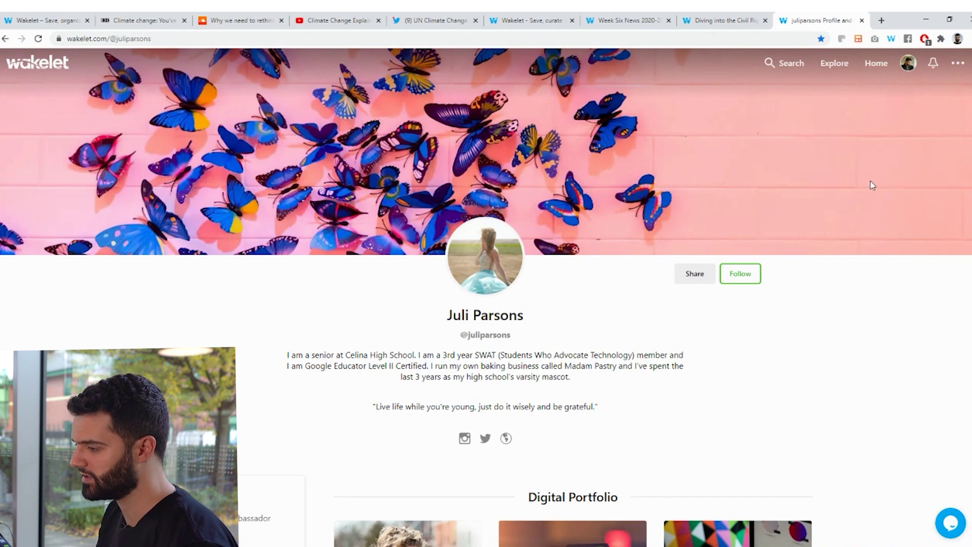
scroll(891, 166, "down", 3)
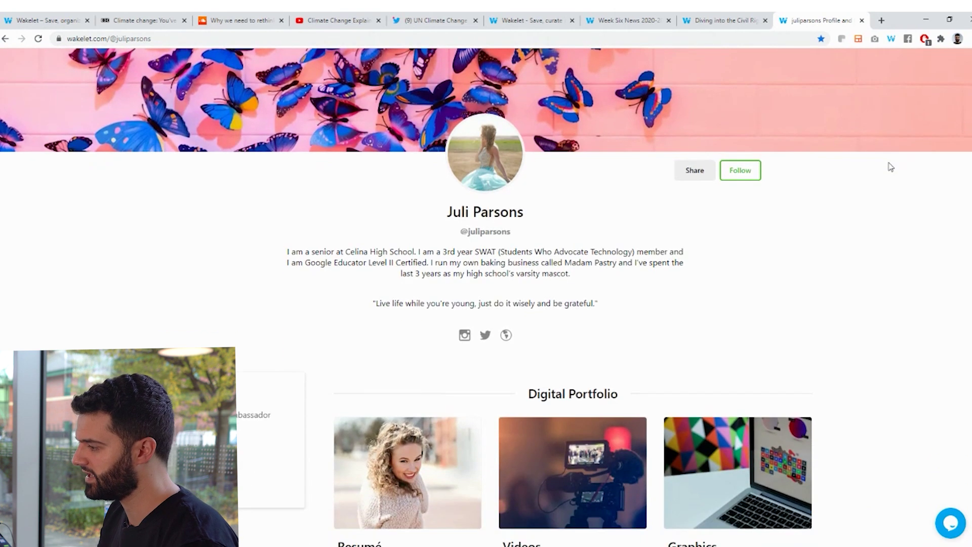
scroll(837, 166, "down", 2)
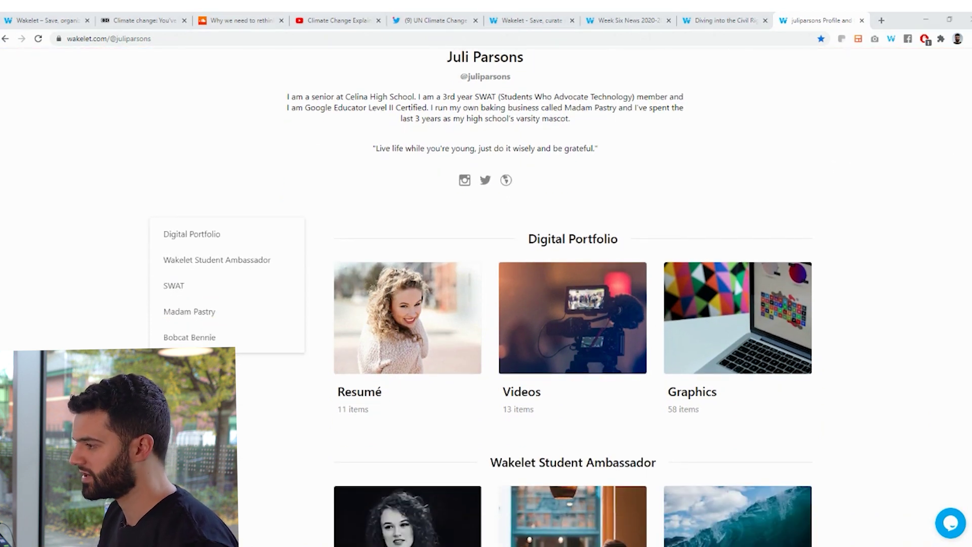
scroll(792, 145, "down", 1)
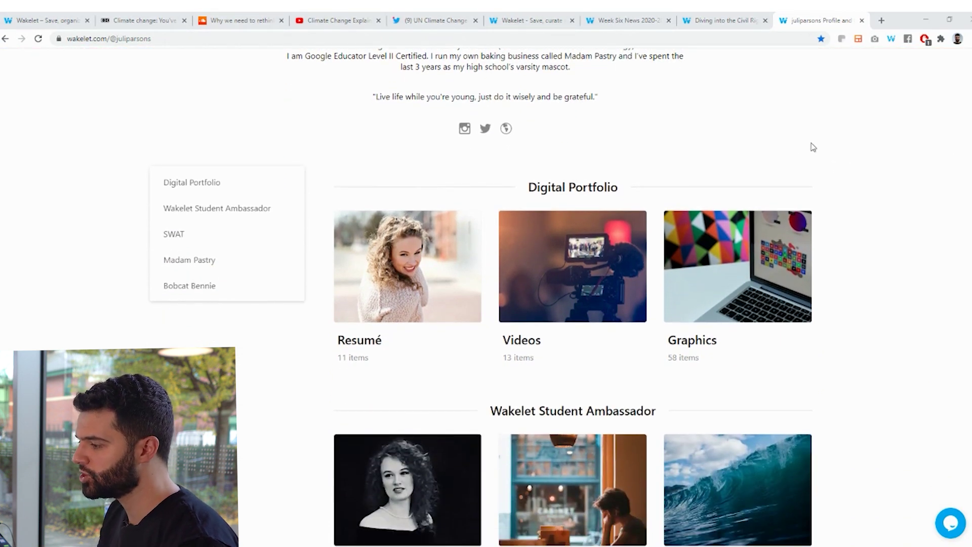
scroll(836, 152, "down", 2)
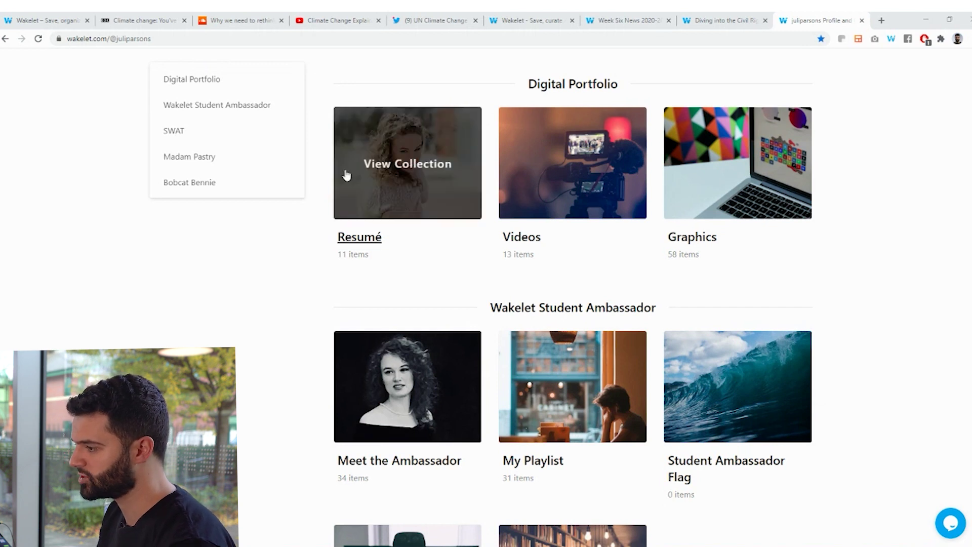
scroll(583, 181, "down", 4)
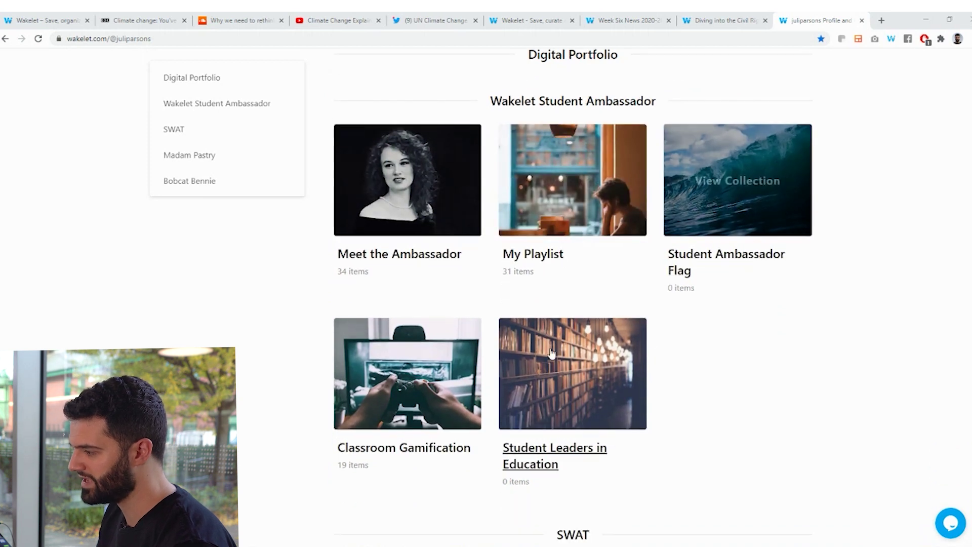
scroll(657, 258, "down", 5)
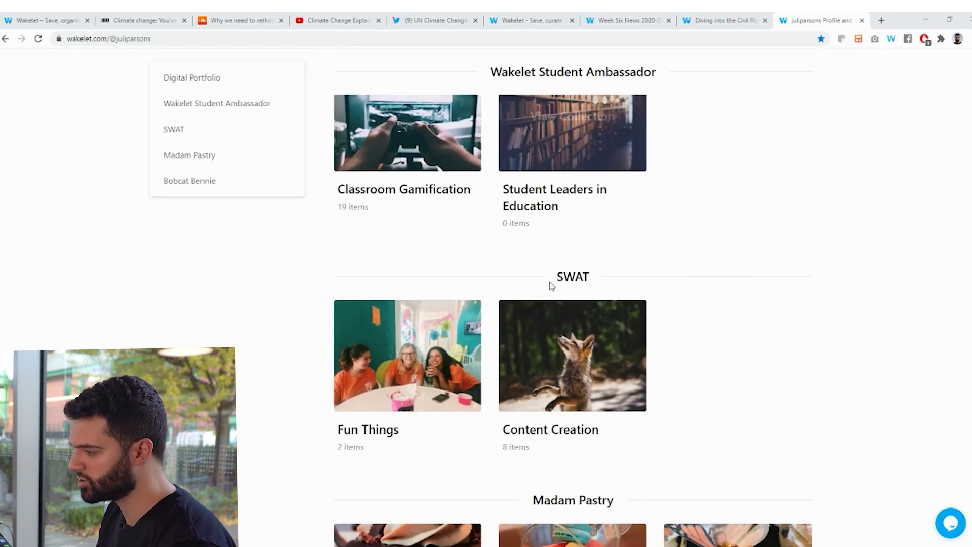
scroll(744, 277, "down", 2)
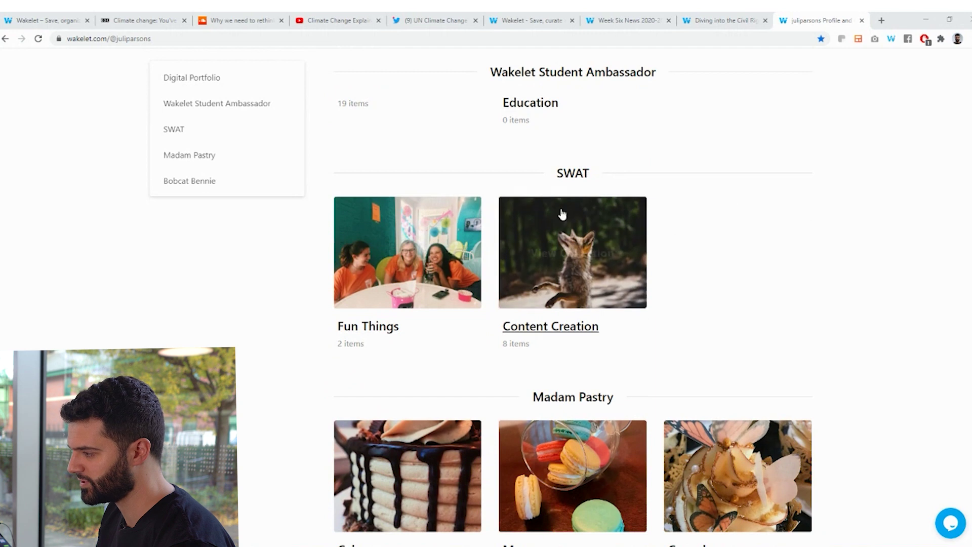
scroll(745, 213, "down", 2)
scroll(744, 217, "down", 2)
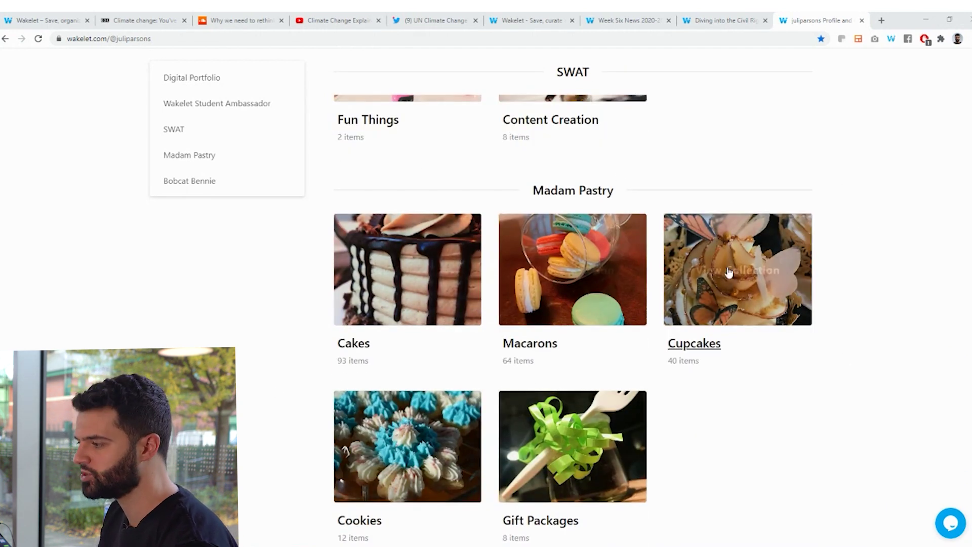
scroll(861, 236, "down", 1)
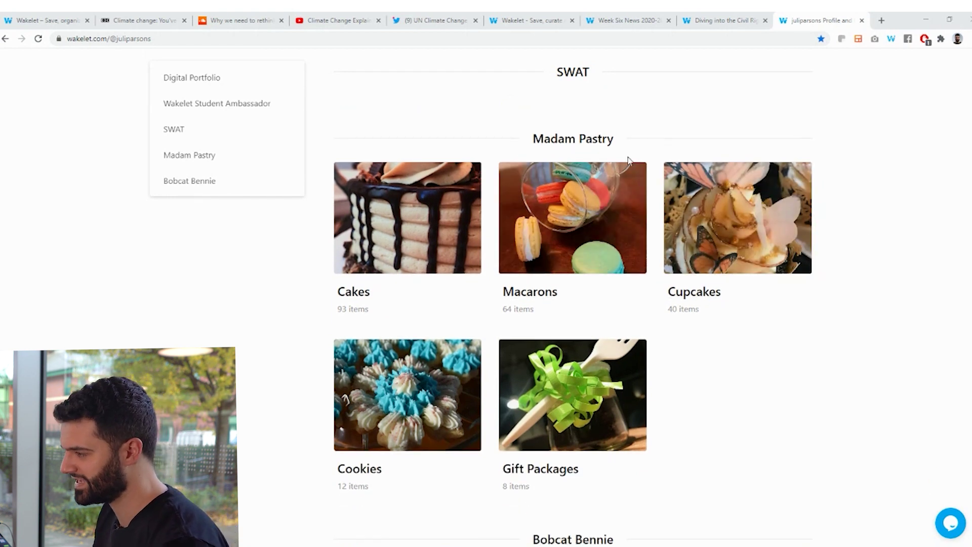
scroll(765, 160, "down", 5)
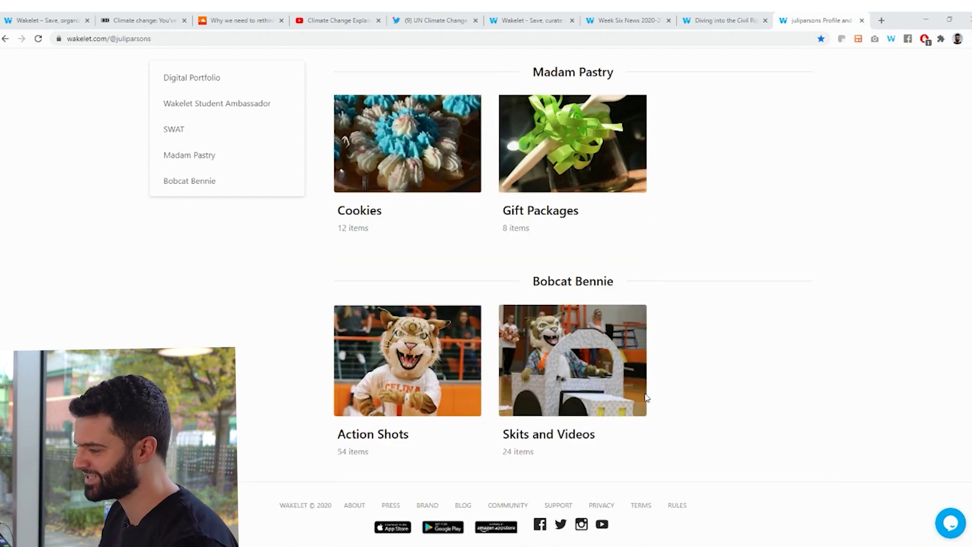
scroll(754, 266, "up", 8)
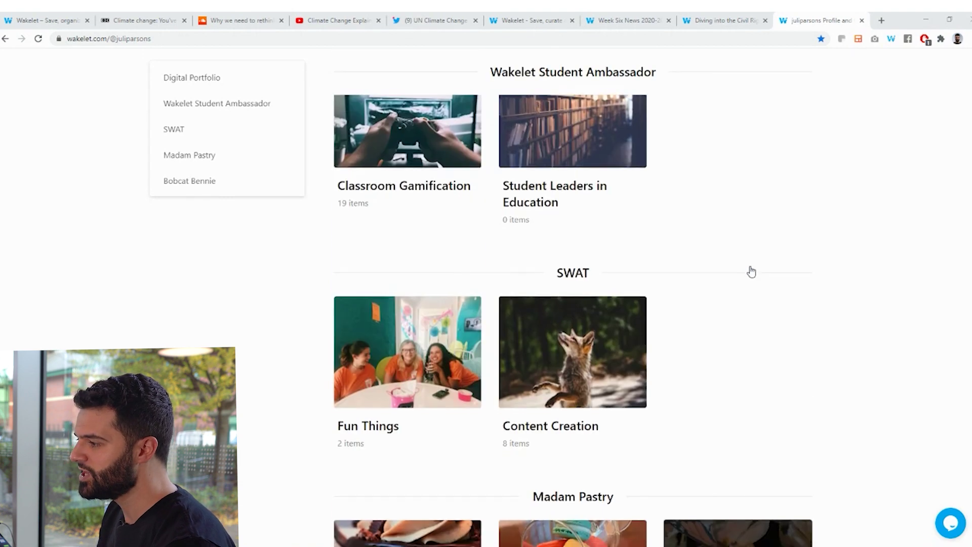
scroll(751, 272, "up", 15)
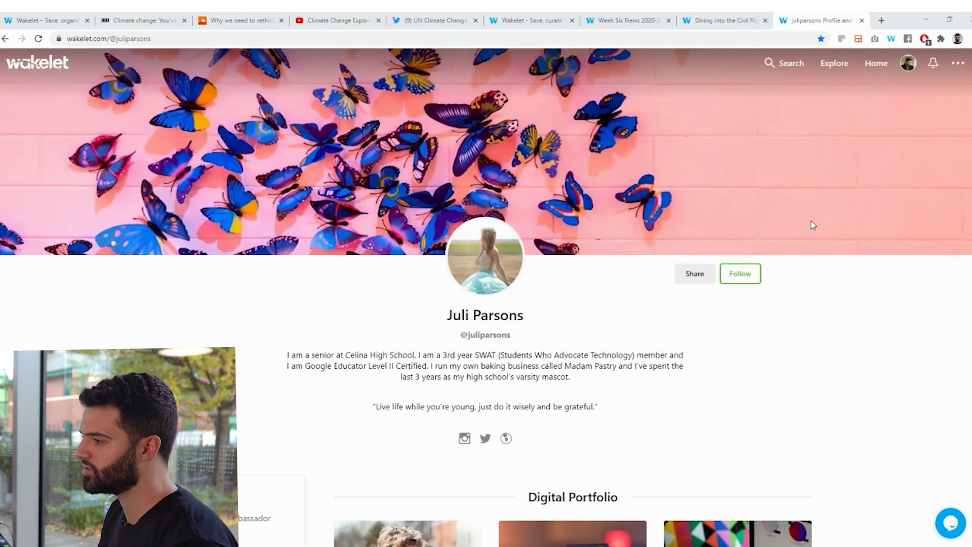
- Return to your own collections page and create a new collection
left_click(40, 16)
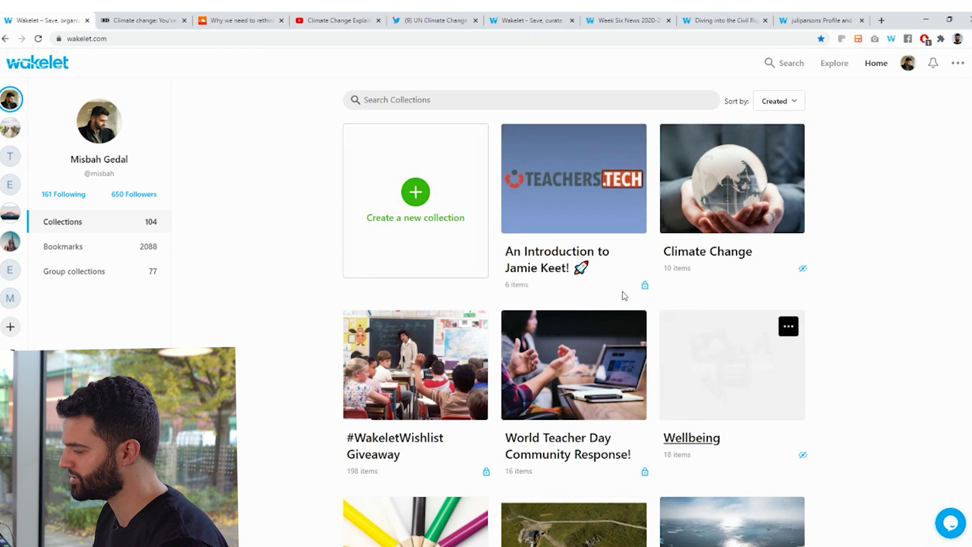
left_click(412, 200)
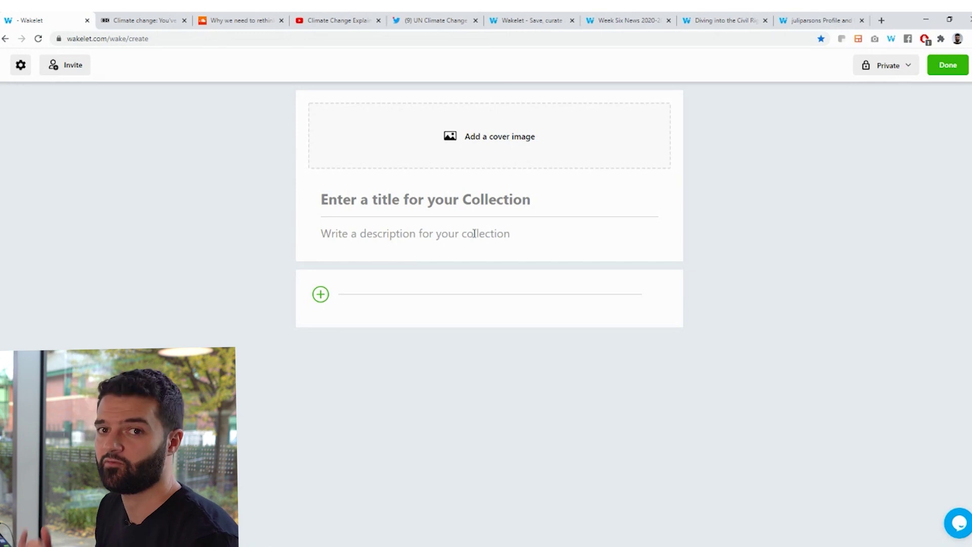
- Title the collection 'Climate Change', describe it 'Quick description!', and use an Unsplash iceberg cover photo
left_click(414, 195)
type("Climate ")
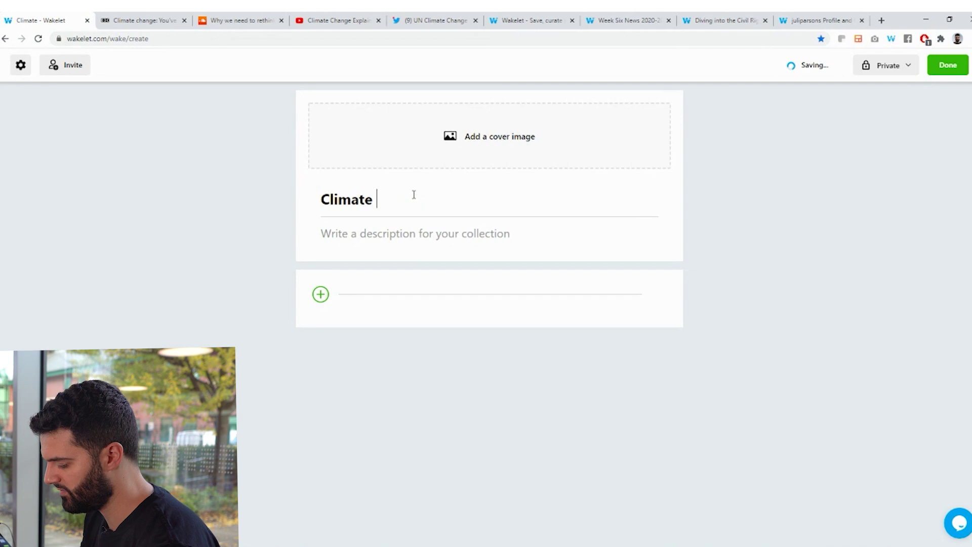
type("Change")
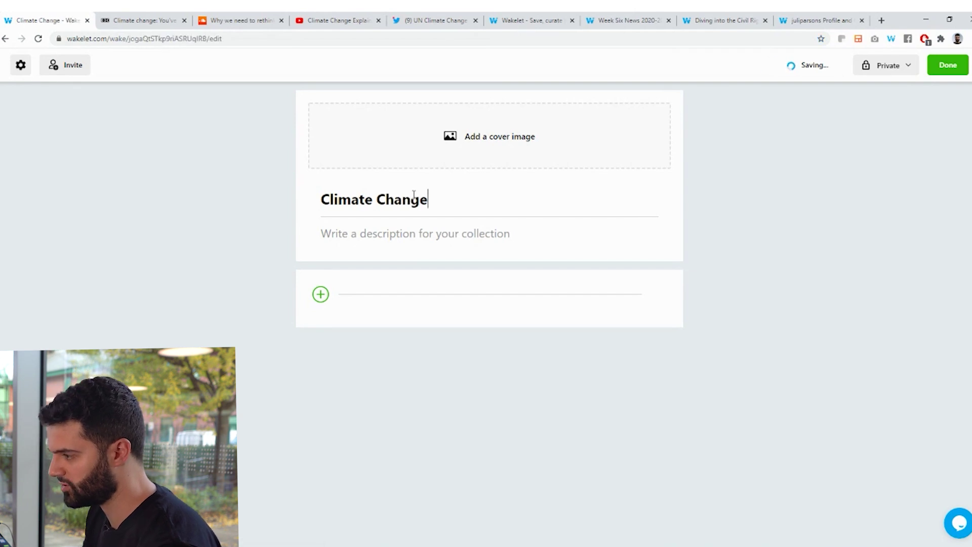
type("Qui")
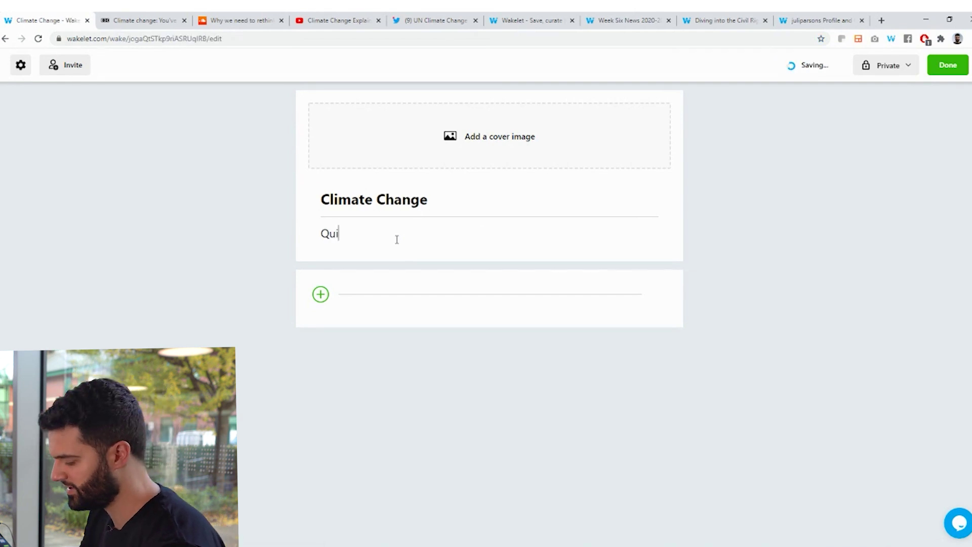
type("ck description")
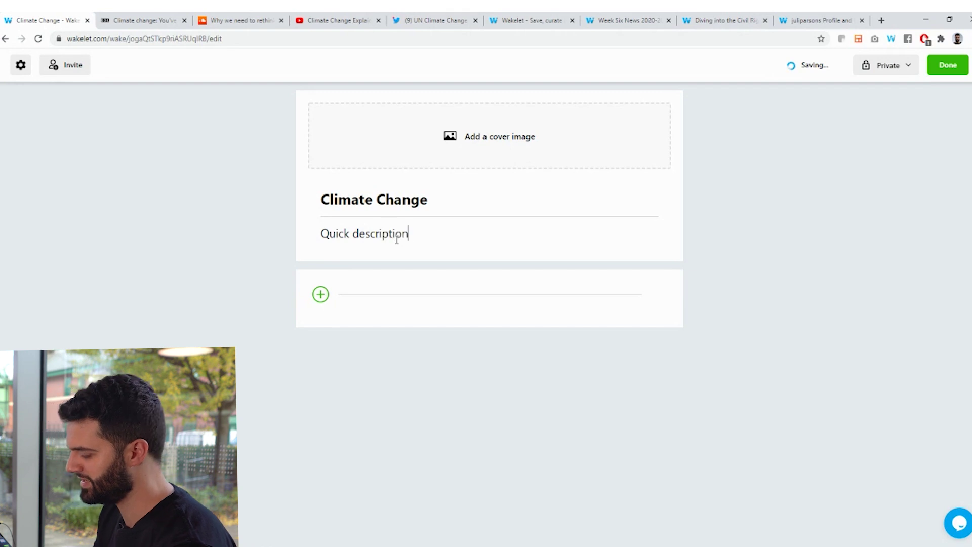
type("!")
left_click(460, 126)
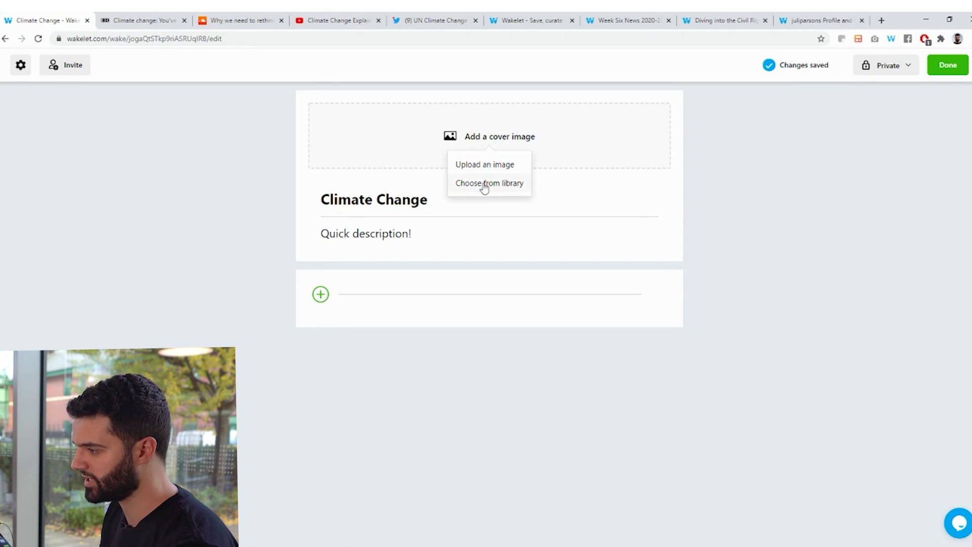
left_click(483, 187)
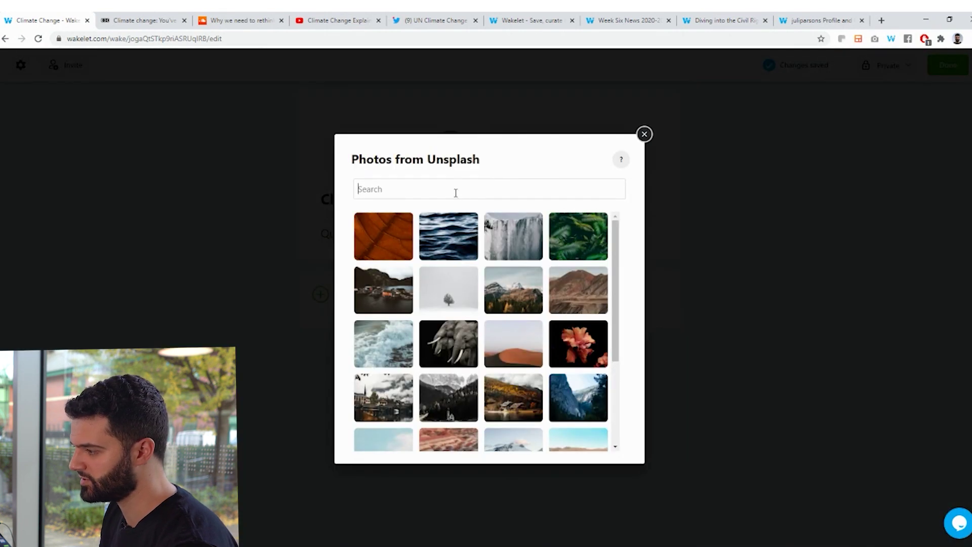
type("climate xha")
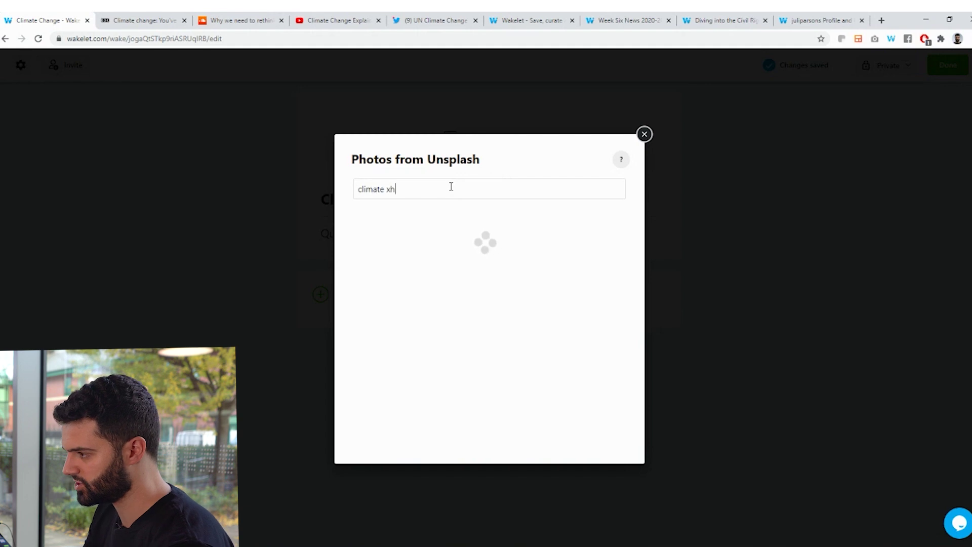
key("BackSpace")
key("BackSpace")
key("BackSpace")
type("chnage")
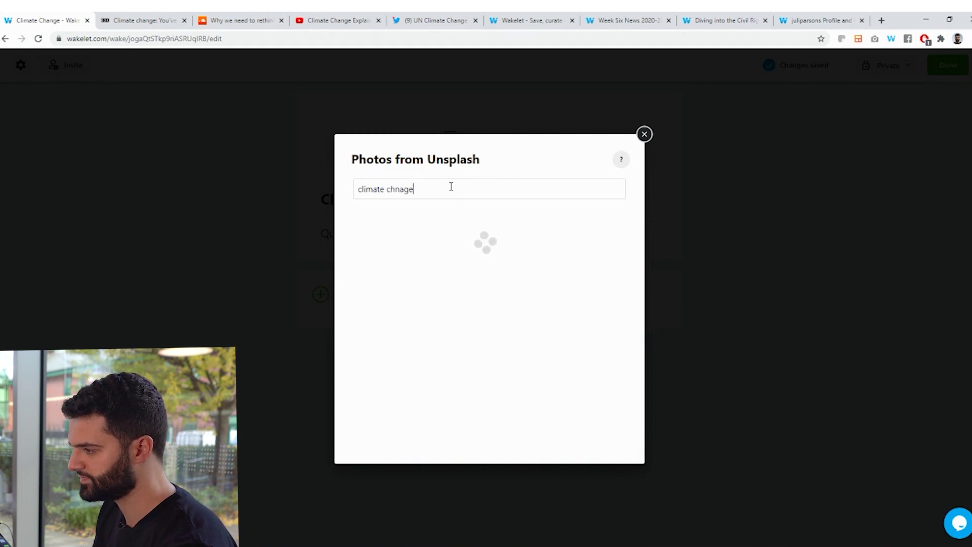
key("BackSpace")
key("BackSpace")
key("BackSpace")
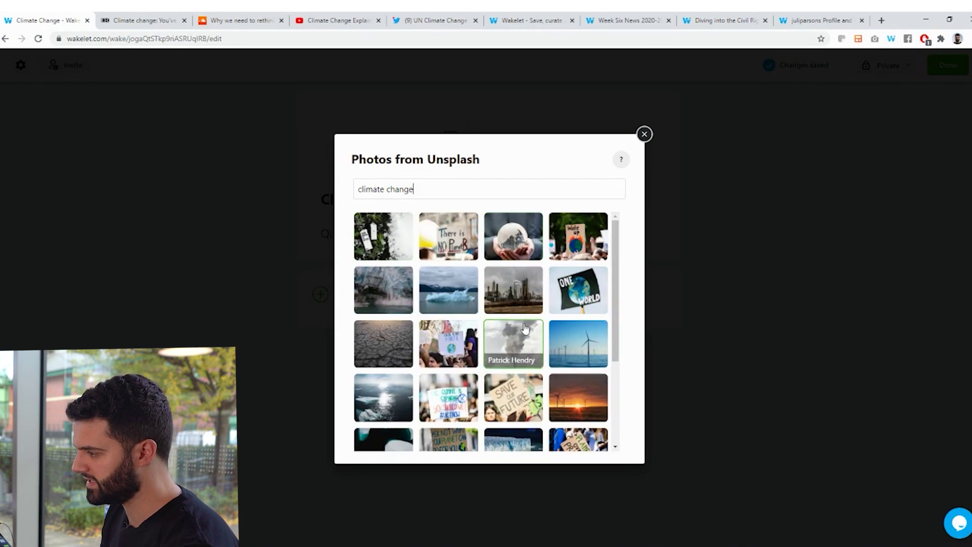
scroll(525, 329, "down", 3)
scroll(471, 304, "up", 2)
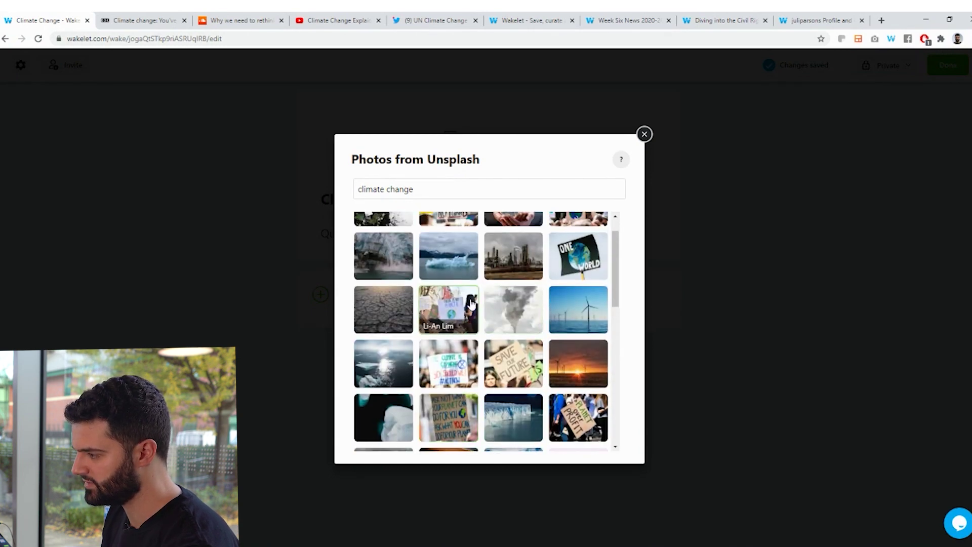
scroll(471, 304, "up", 1)
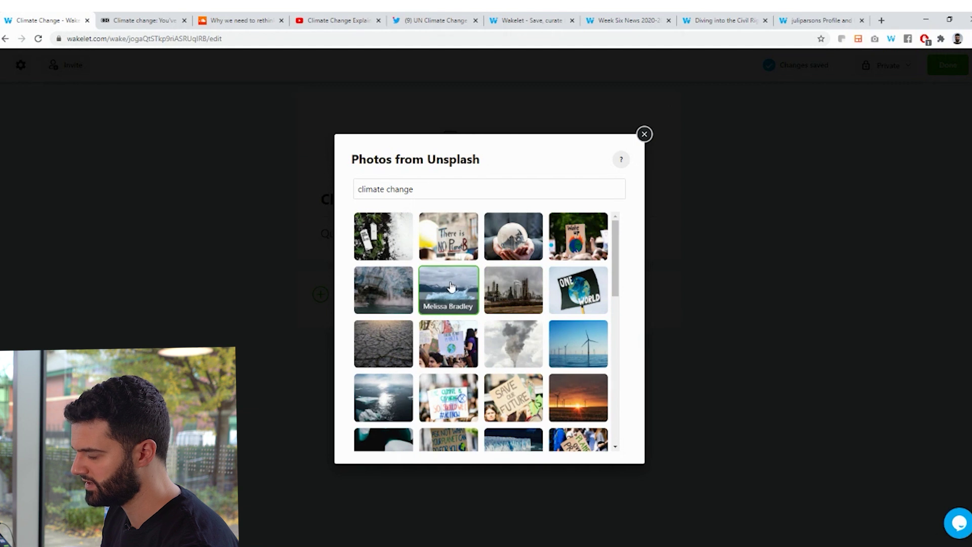
left_click(451, 284)
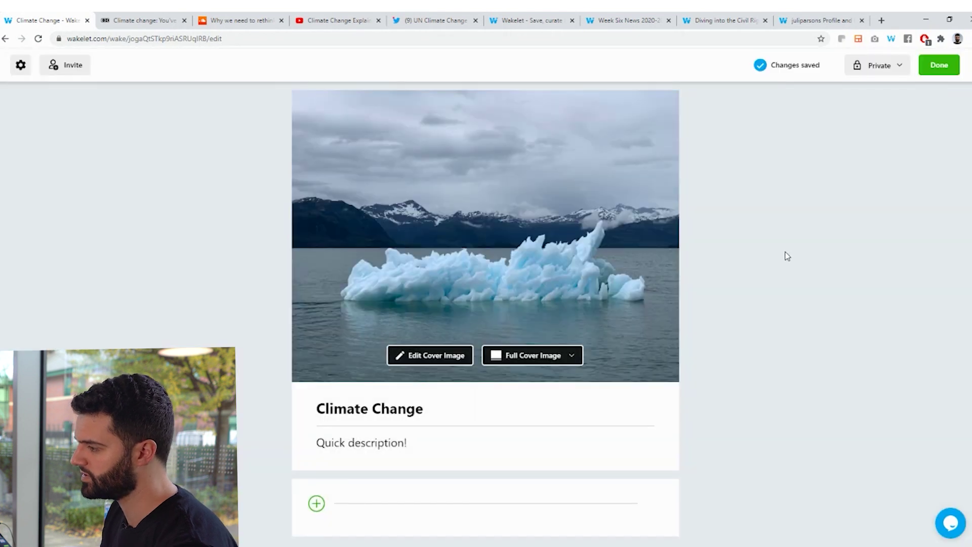
- Set an icy waterfall library photo as the background and make the cover Half Cover Image
left_click(19, 70)
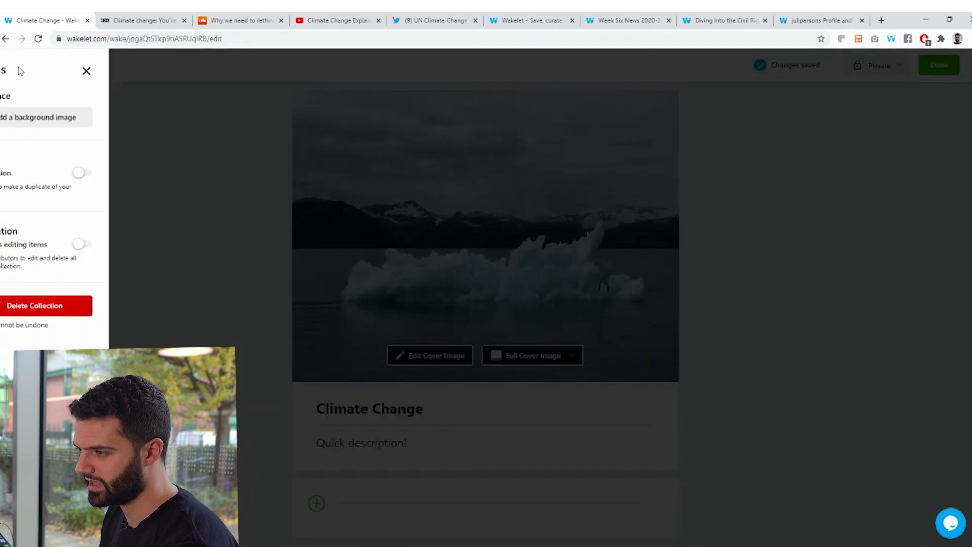
left_click(60, 124)
left_click(68, 163)
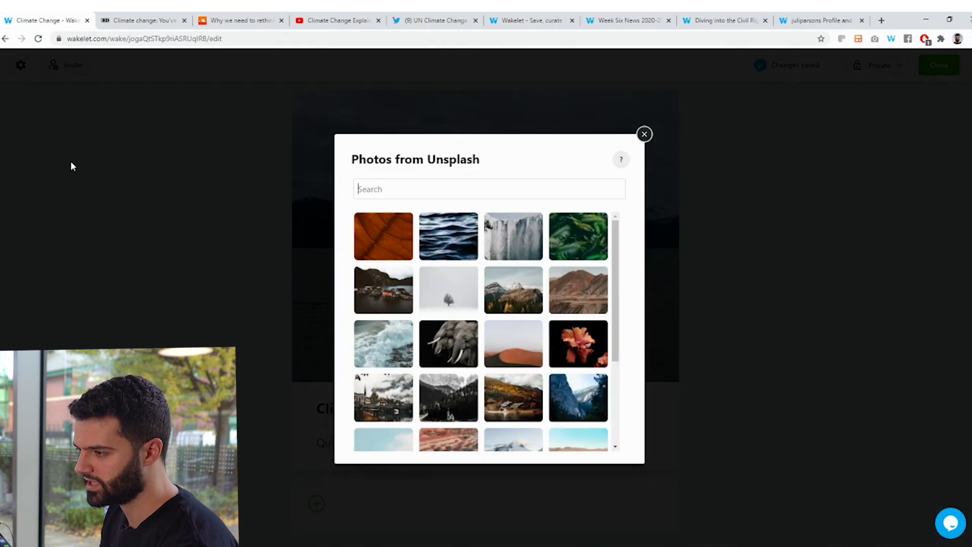
left_click(516, 233)
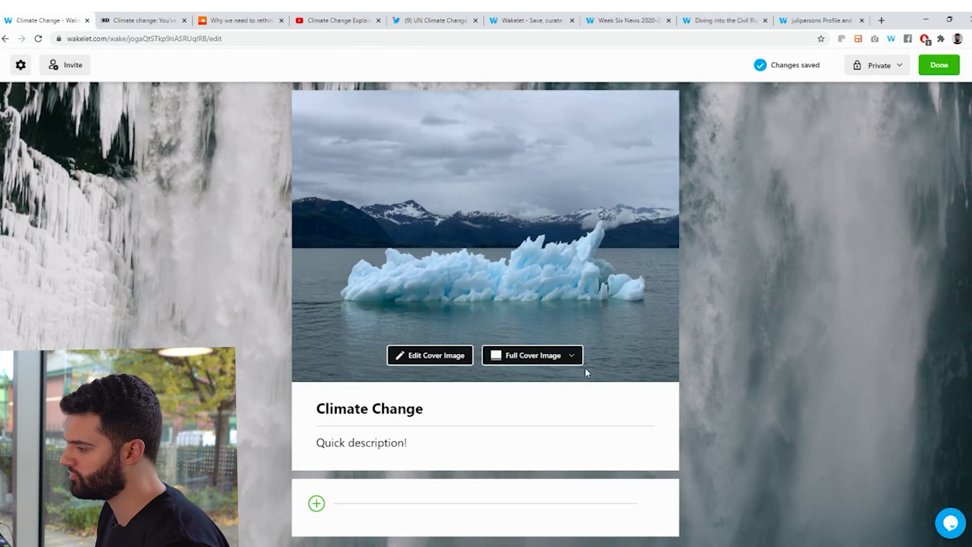
left_click(570, 356)
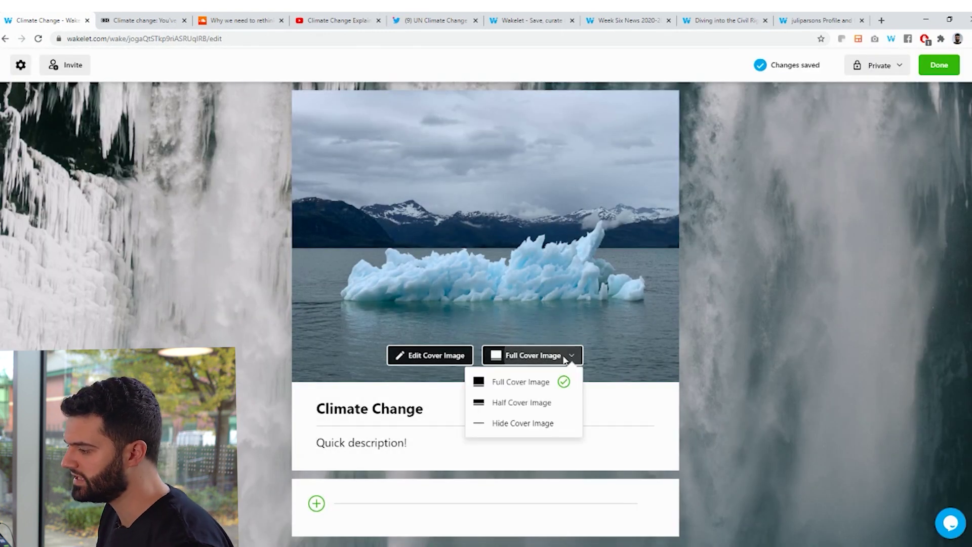
left_click(523, 402)
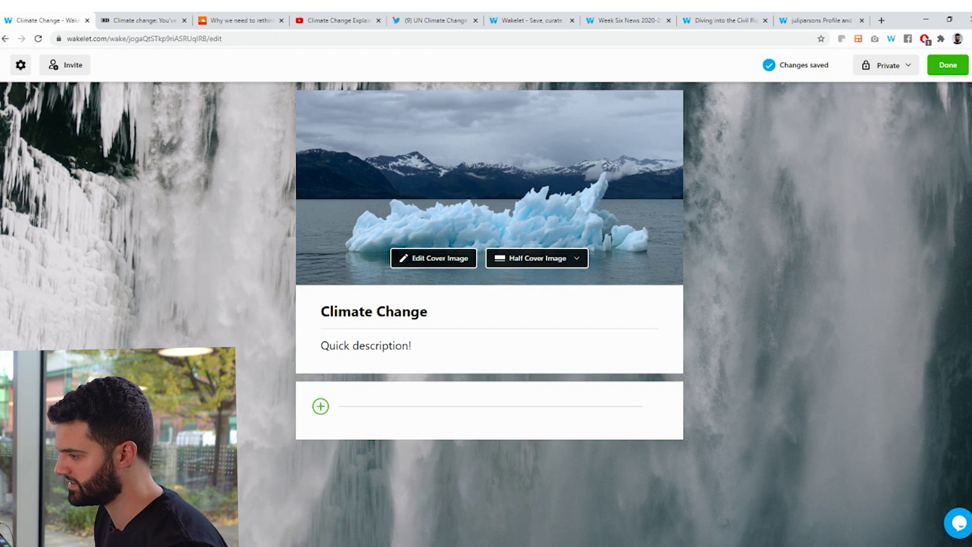
left_click(321, 406)
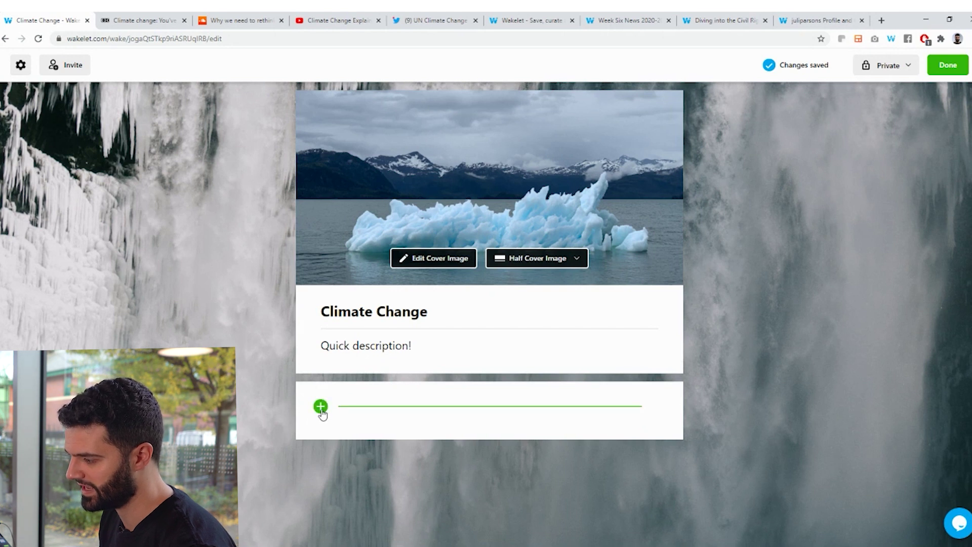
- Add the BBC article on cheap data and cheap power by pasting its URL
left_click(320, 407)
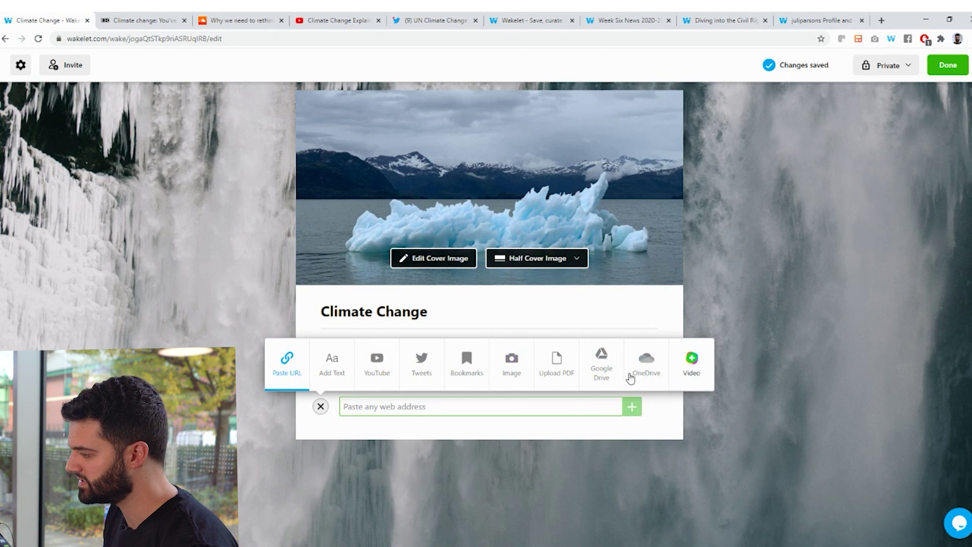
left_click(137, 19)
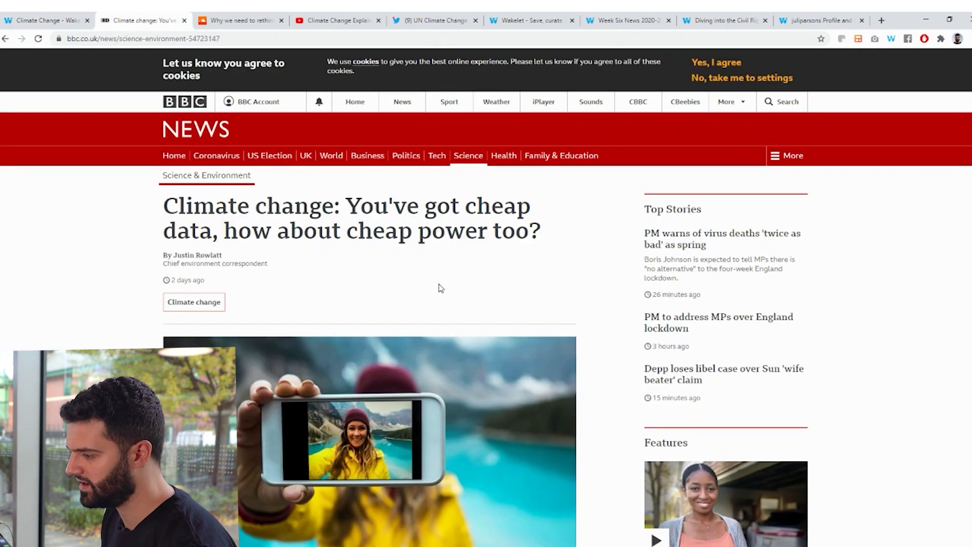
left_click(193, 40)
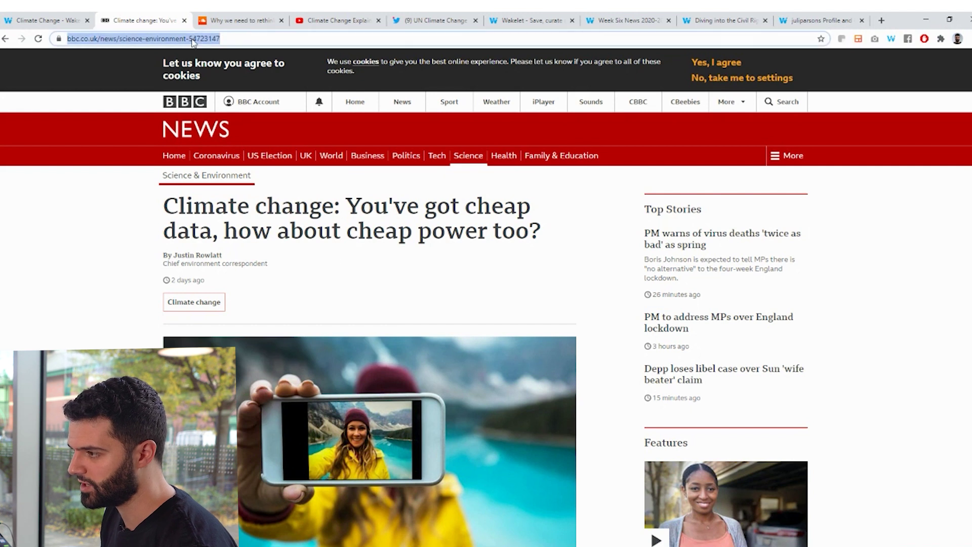
right_click(193, 40)
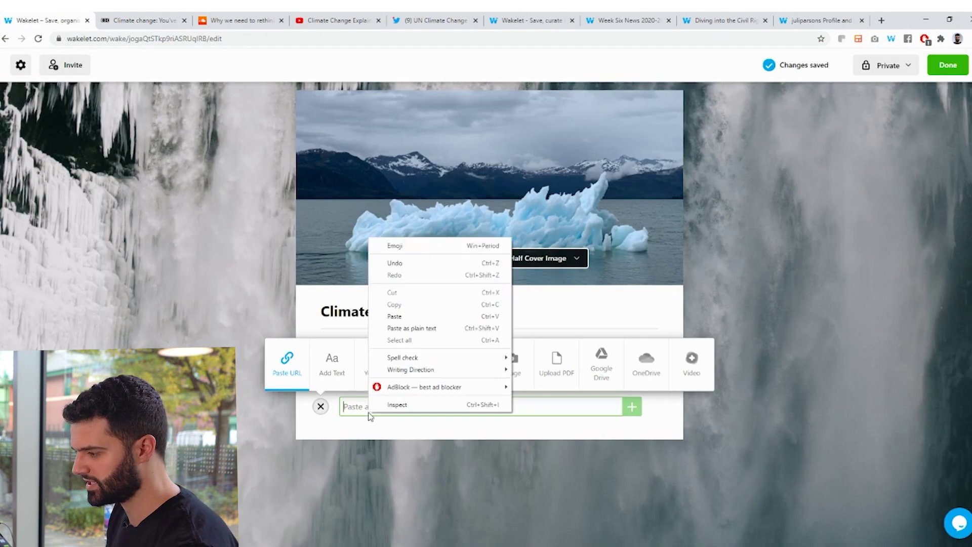
left_click(397, 326)
scroll(727, 373, "down", 1)
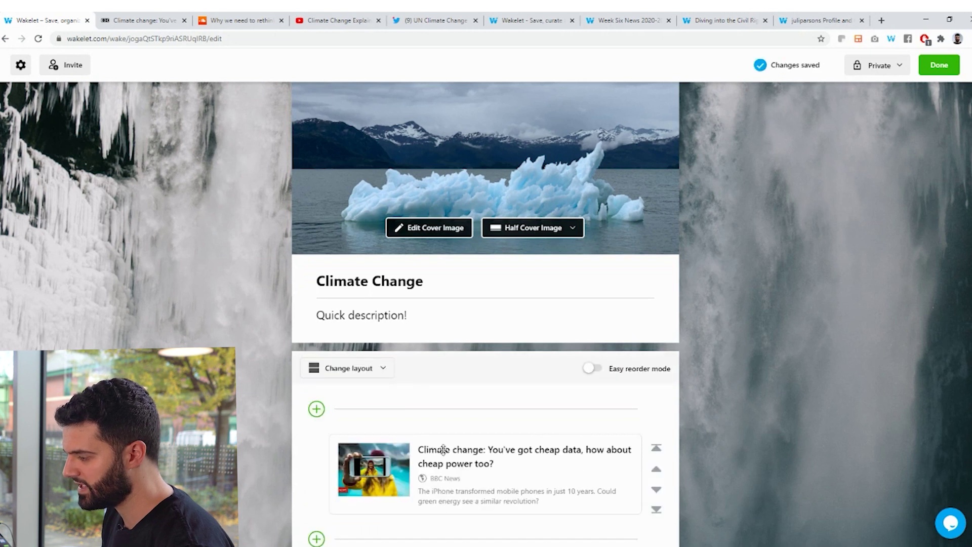
scroll(450, 435, "down", 1)
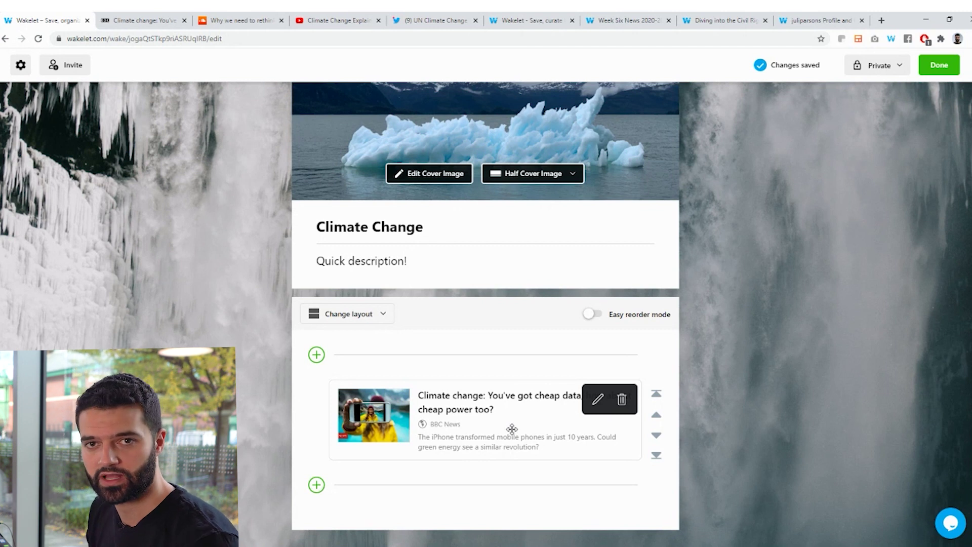
- Retitle the BBC article card 'Read this first!' and save it
left_click(598, 399)
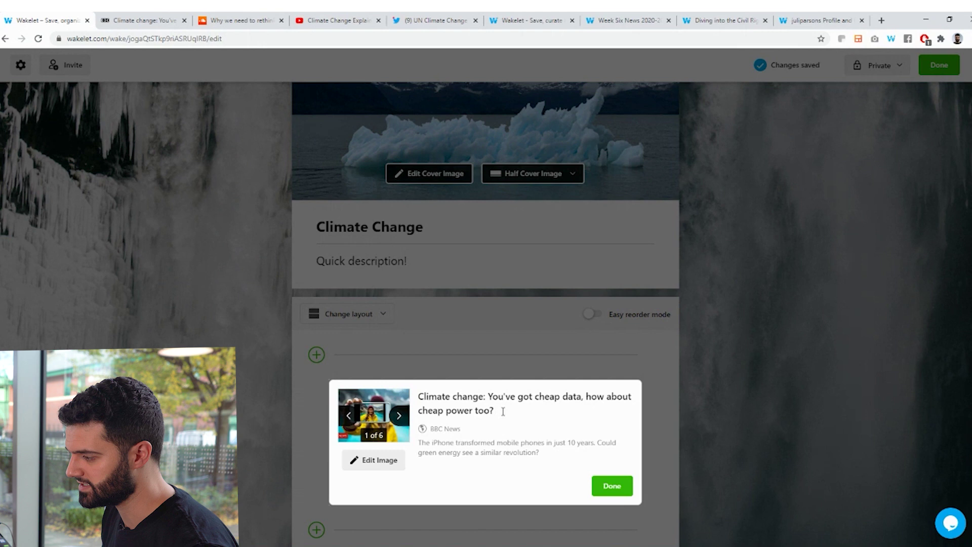
left_click_drag(503, 411, 421, 395)
type("Read this first!")
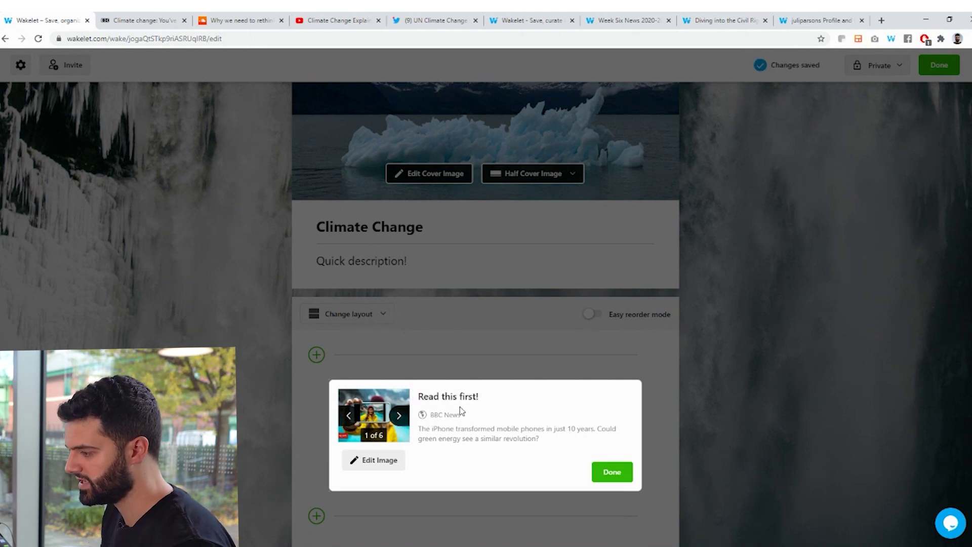
left_click(602, 472)
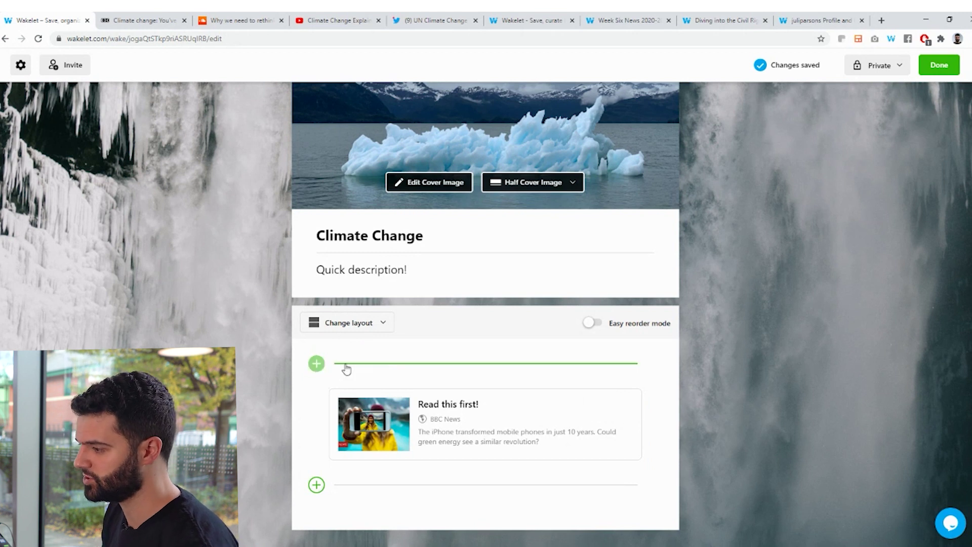
- Add the Guardian Books SoundCloud podcast on rethinking climate change above the article
left_click(317, 365)
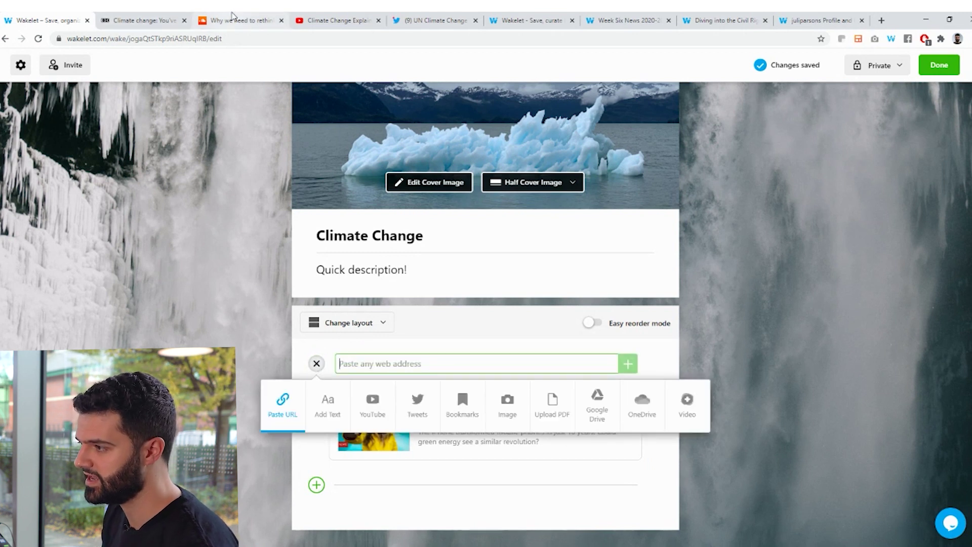
left_click(233, 21)
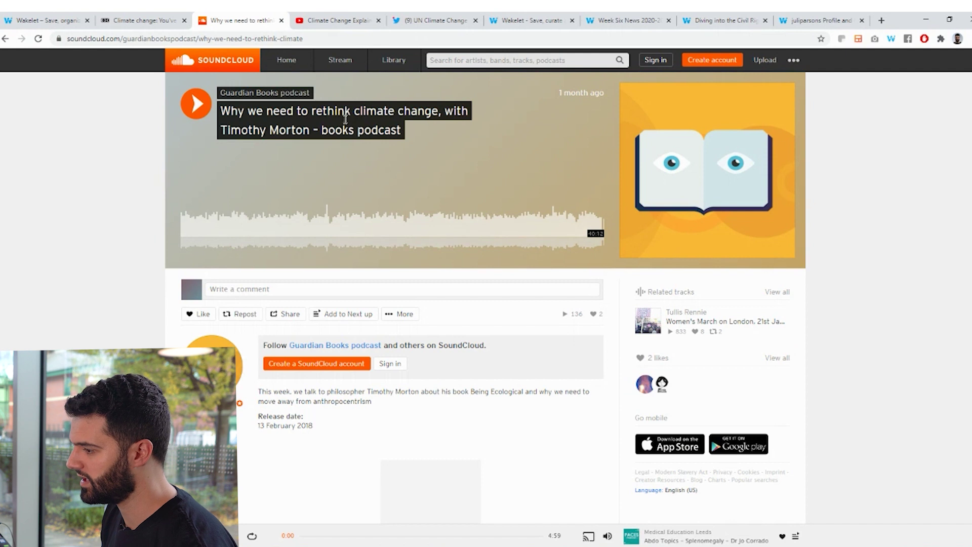
left_click(278, 39)
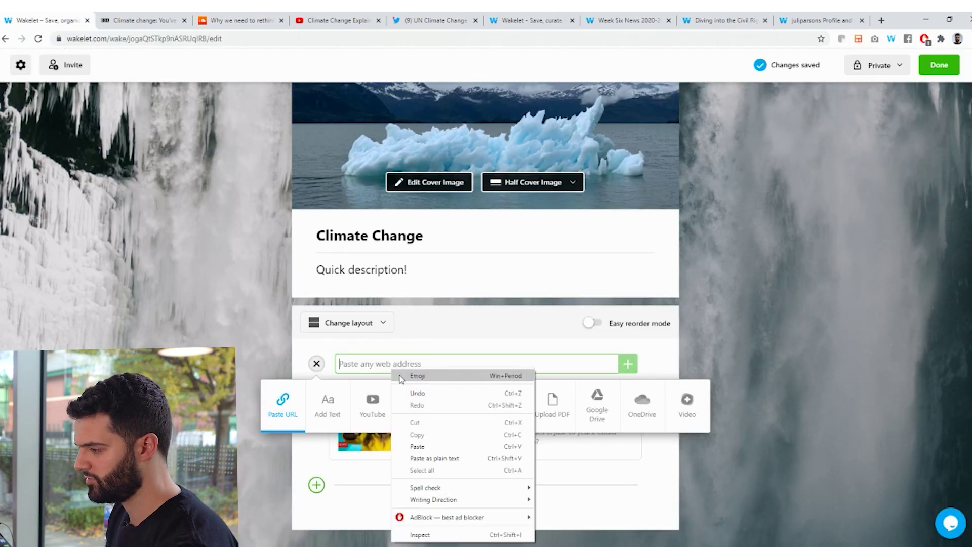
left_click(426, 445)
scroll(798, 298, "down", 1)
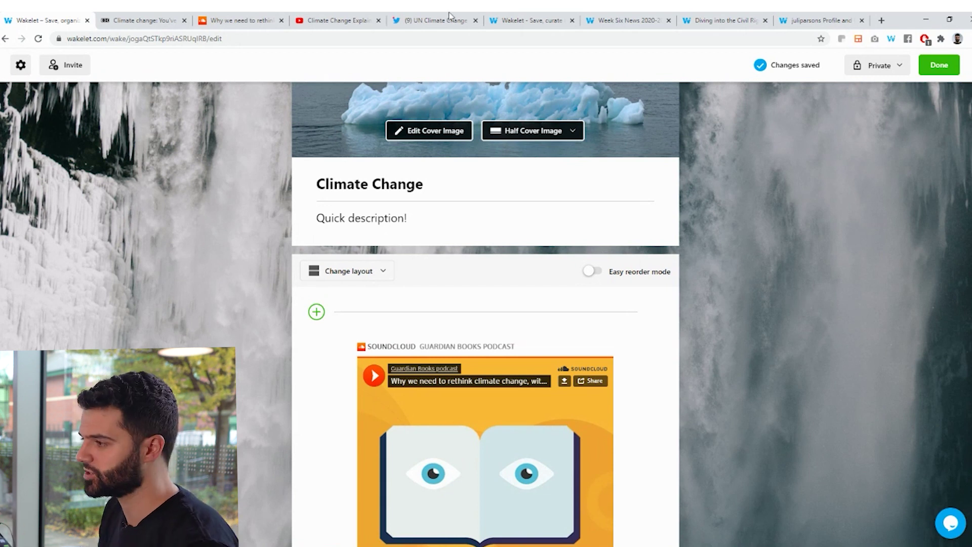
left_click(306, 19)
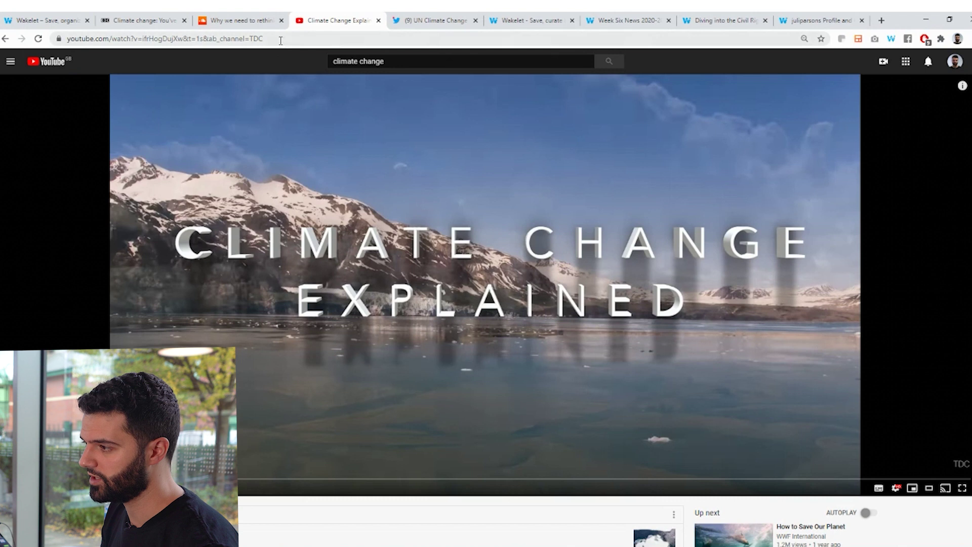
- Paste the 'Climate Change Explained Simply' YouTube URL as the collection's new top item
left_click(280, 40)
right_click(281, 42)
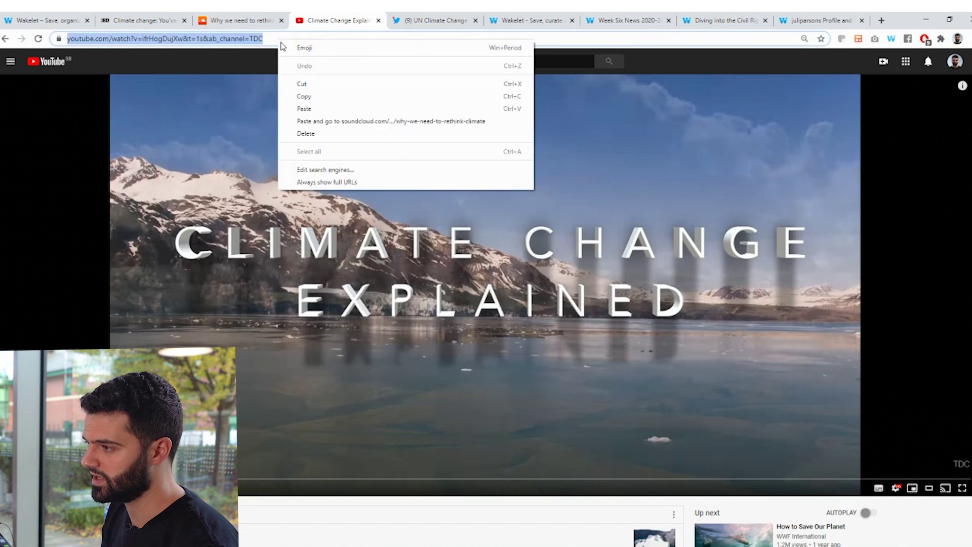
left_click(305, 97)
left_click(52, 19)
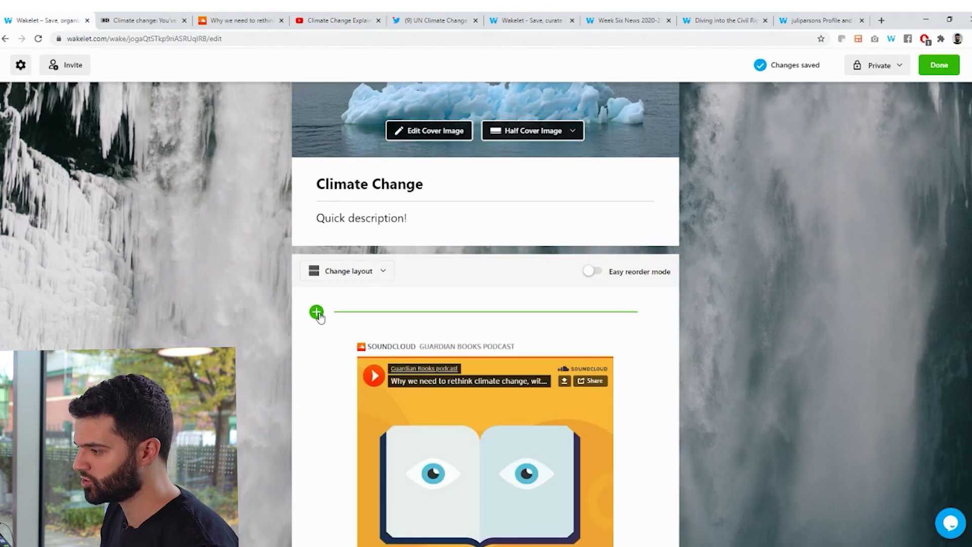
left_click(316, 312)
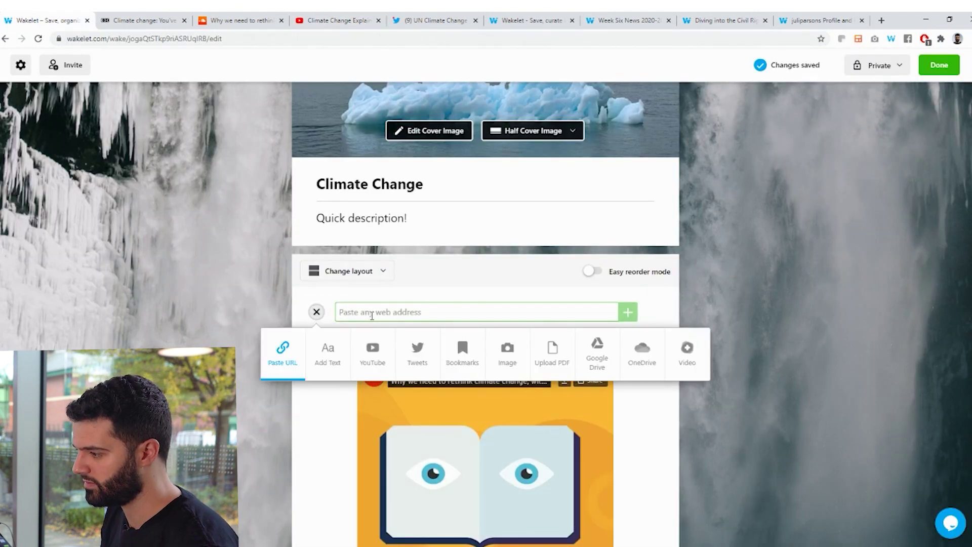
right_click(372, 316)
left_click(409, 386)
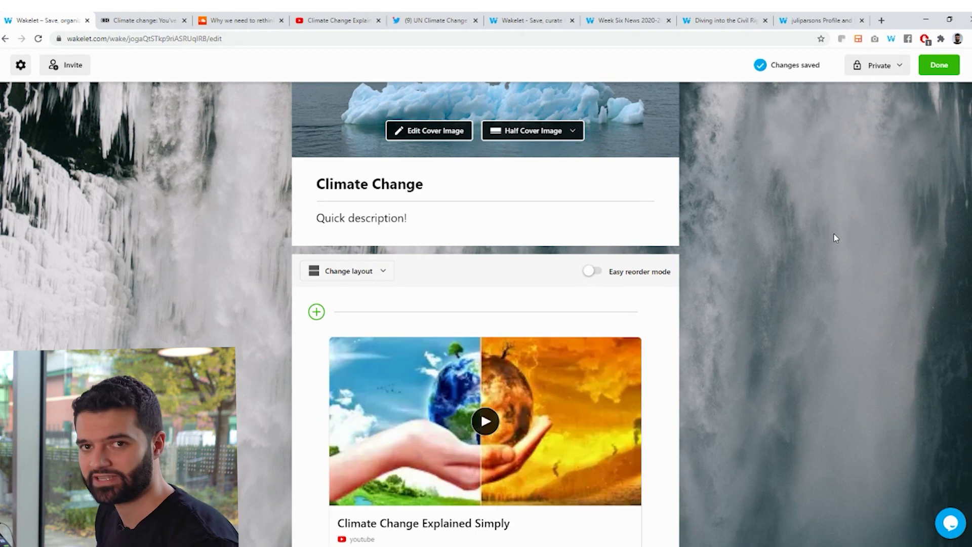
- Embed the UN Climate Change #NetZero tweet on Japan and Korea at the top via its URL
left_click(437, 21)
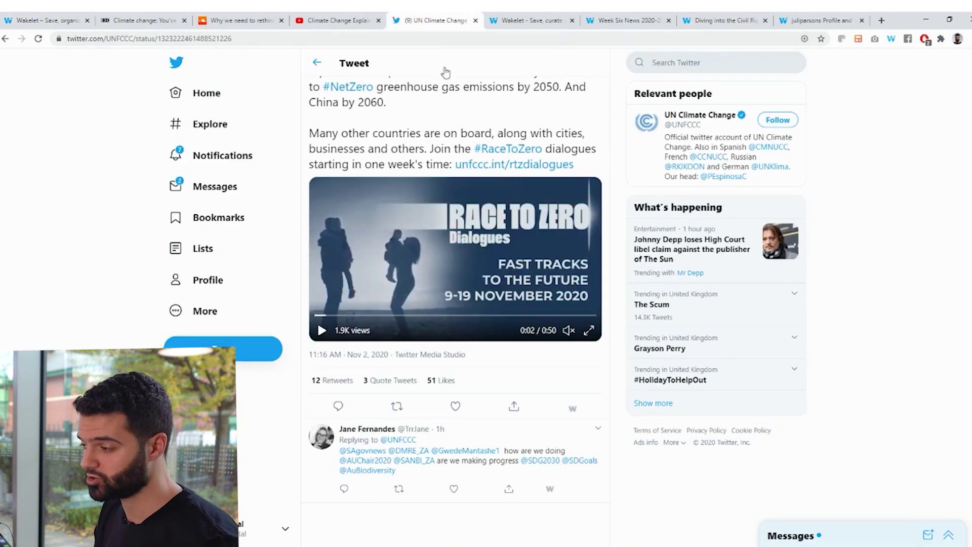
scroll(433, 126, "up", 1)
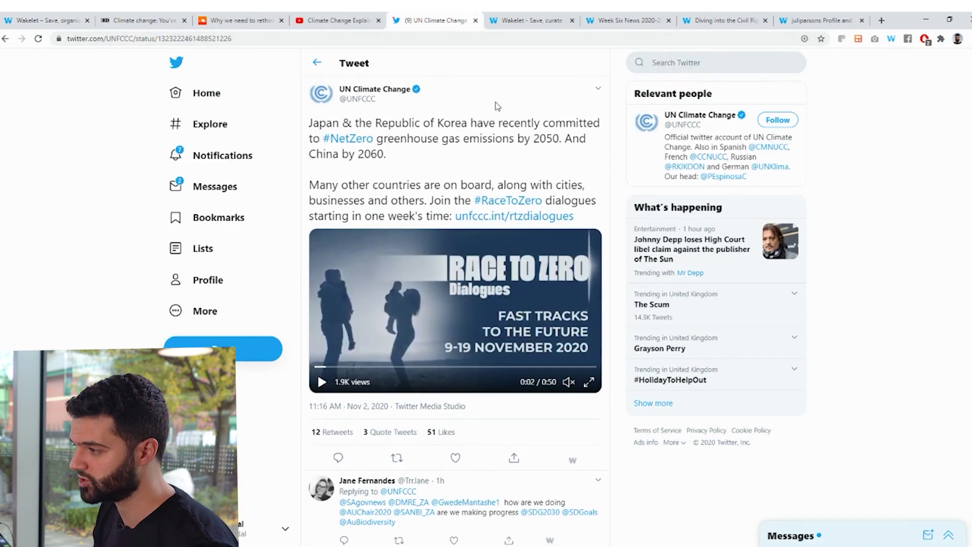
left_click(255, 39)
right_click(256, 40)
left_click(297, 102)
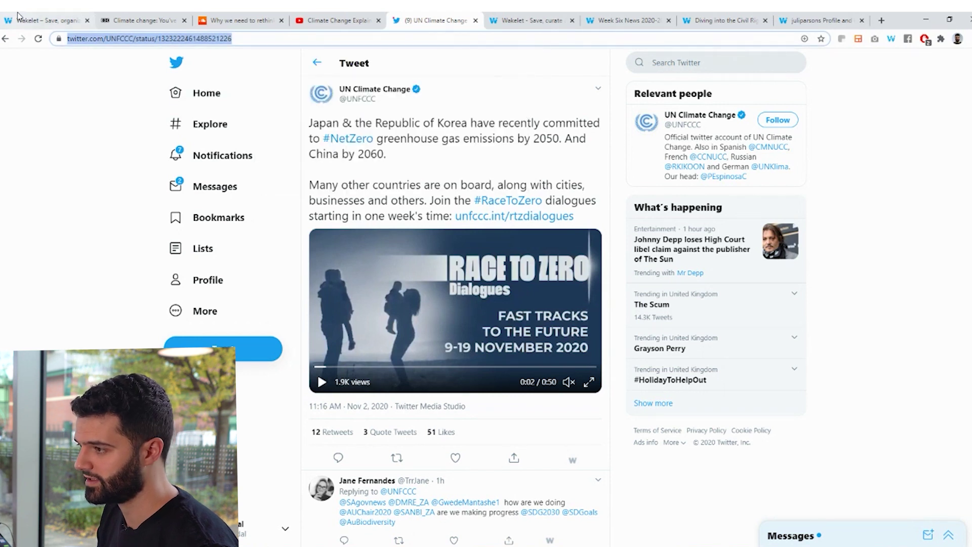
left_click(35, 16)
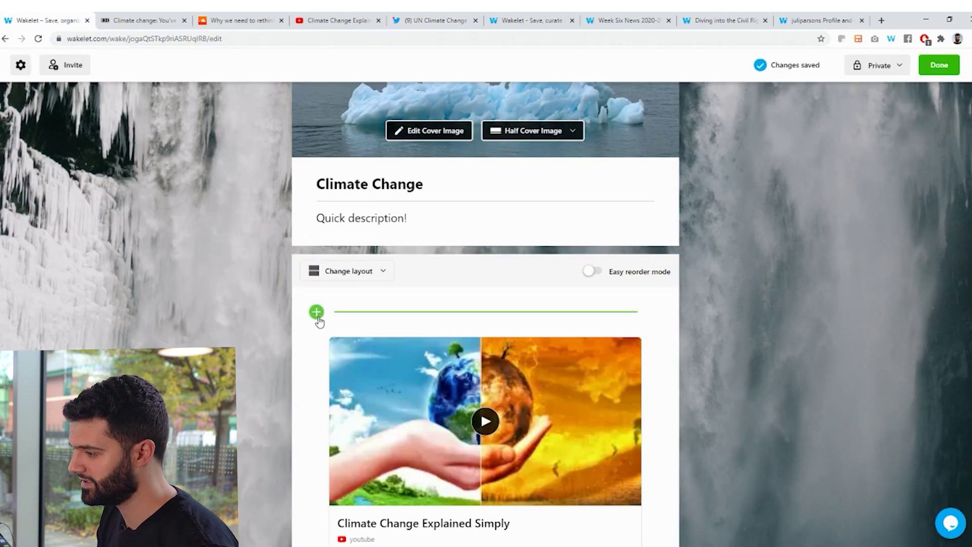
left_click(316, 312)
right_click(362, 318)
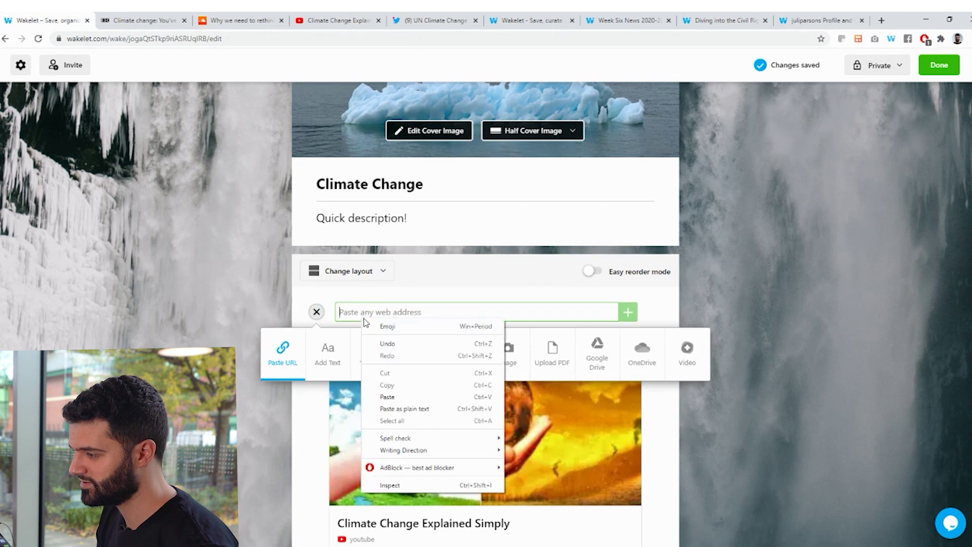
left_click(398, 407)
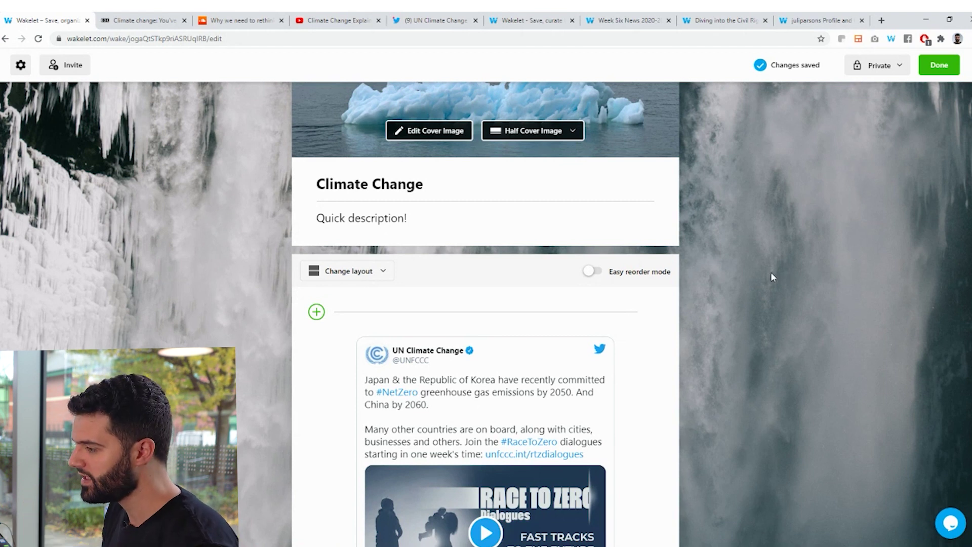
- Add a text note 'Write whatever you want!' styled as an underlined H2 heading
left_click(316, 312)
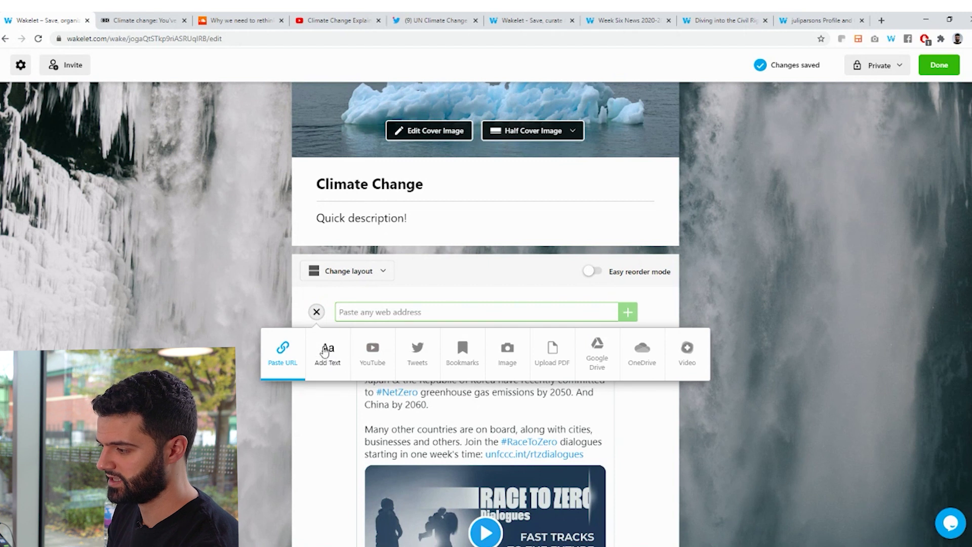
left_click(331, 356)
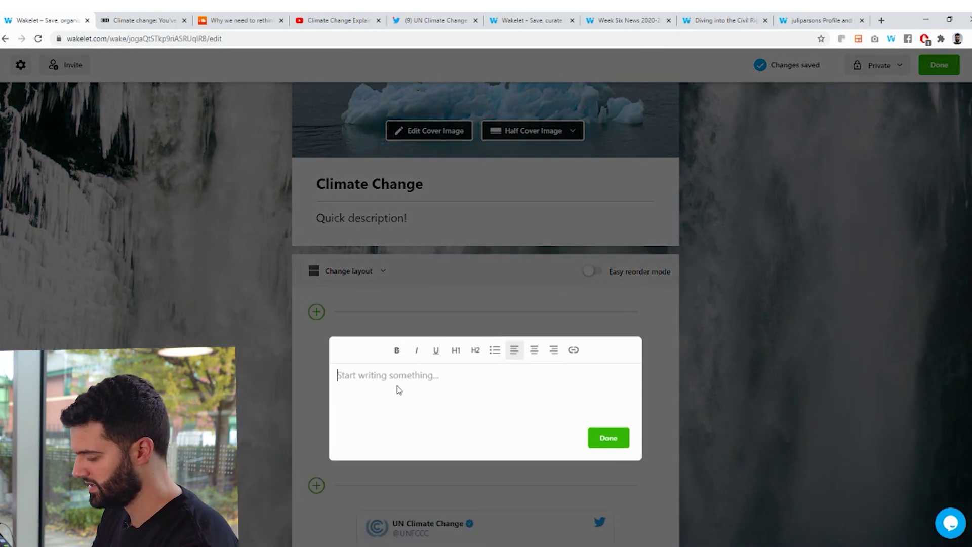
type("Write whatever y o")
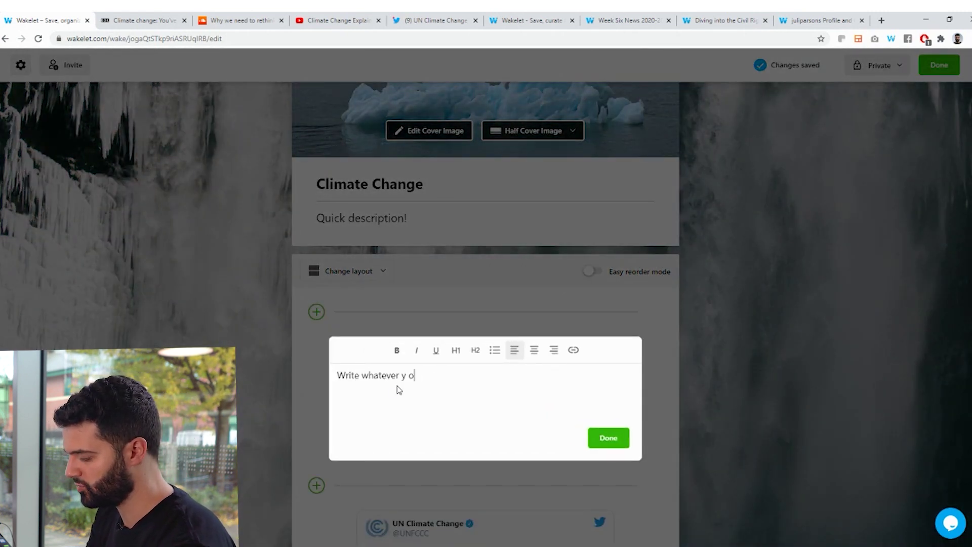
type("u")
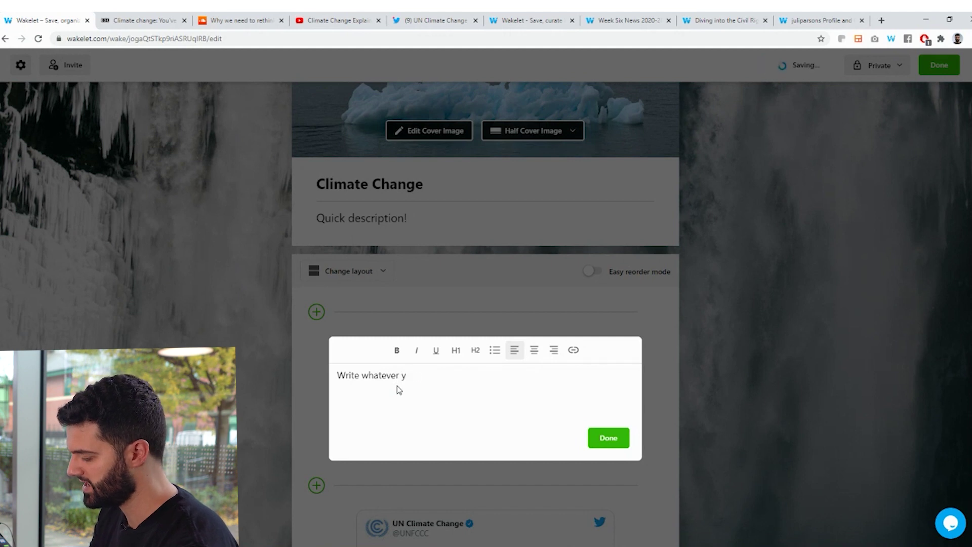
type("ou")
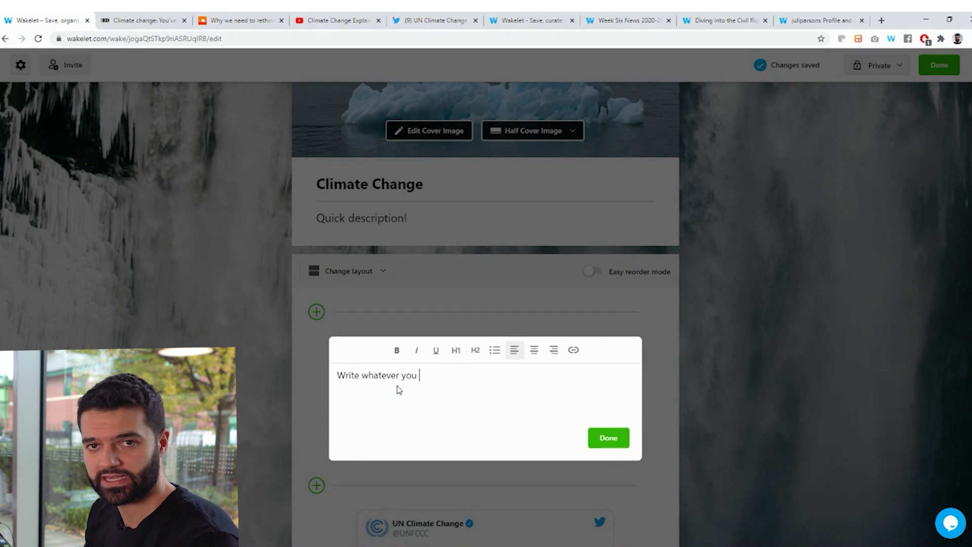
type("wan")
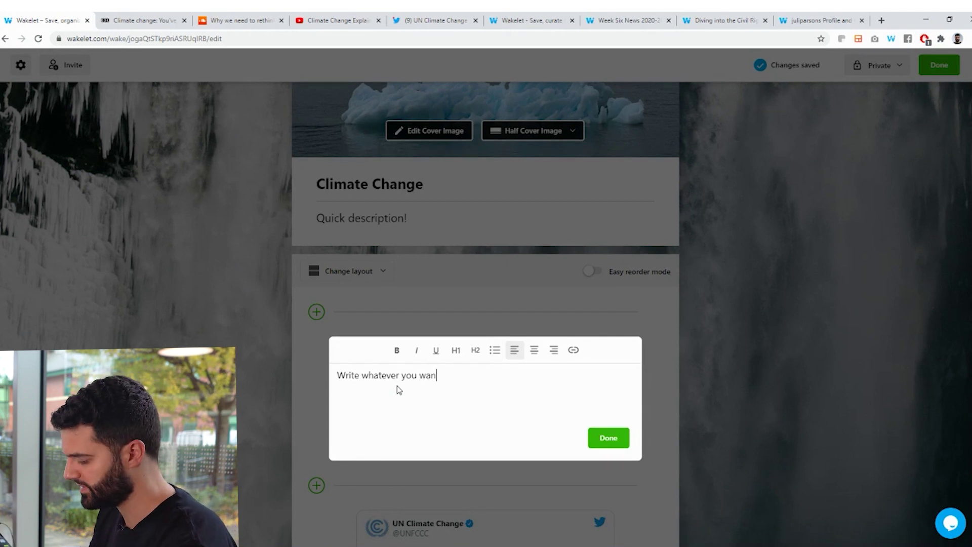
type("t!")
triple_click(414, 378)
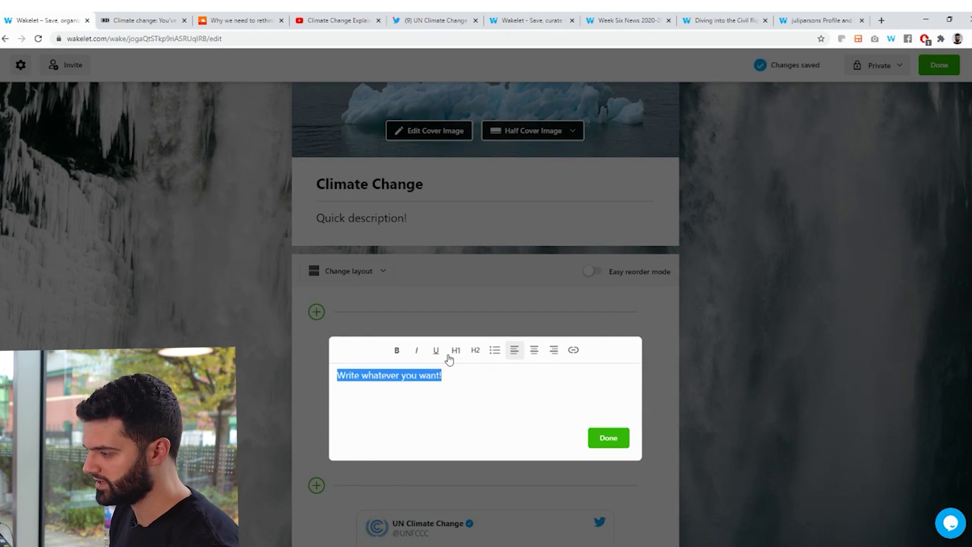
left_click(458, 351)
left_click(475, 350)
left_click(457, 350)
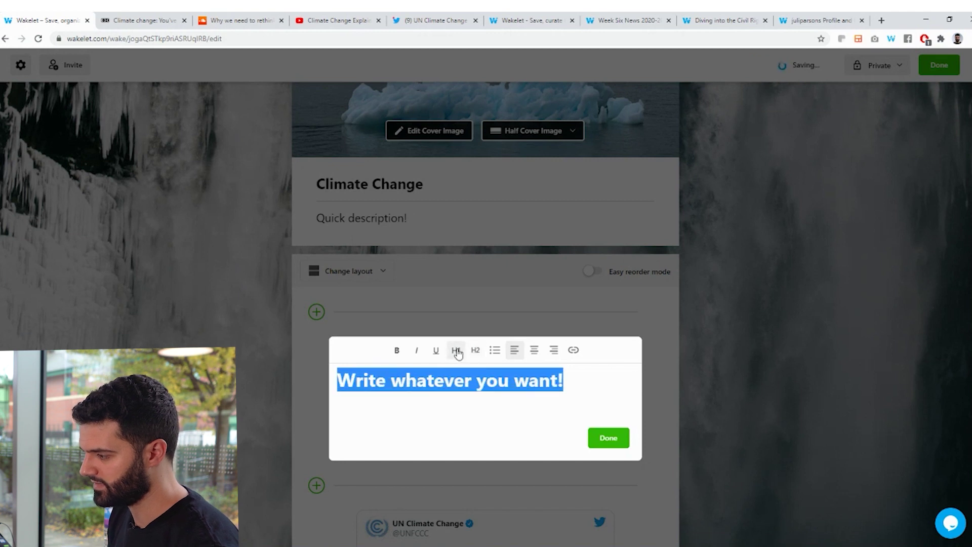
left_click(437, 351)
left_click(475, 350)
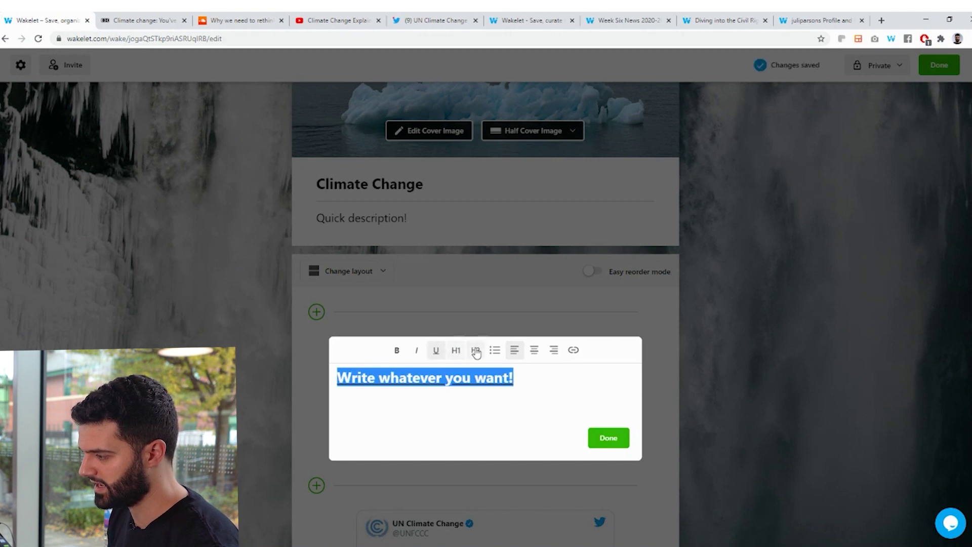
left_click(607, 439)
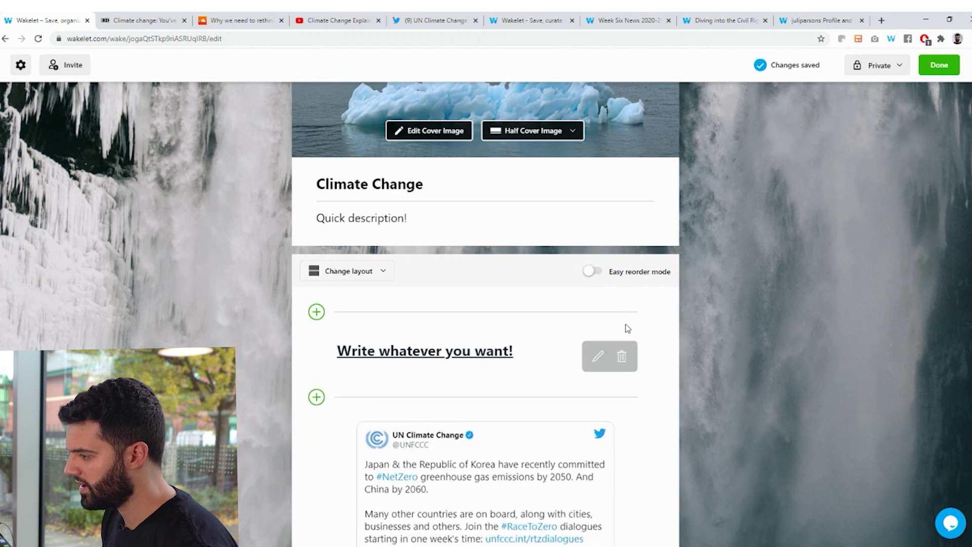
- Move the Japan #NetZero tweet to the top of the collection with easy reorder
left_click(591, 271)
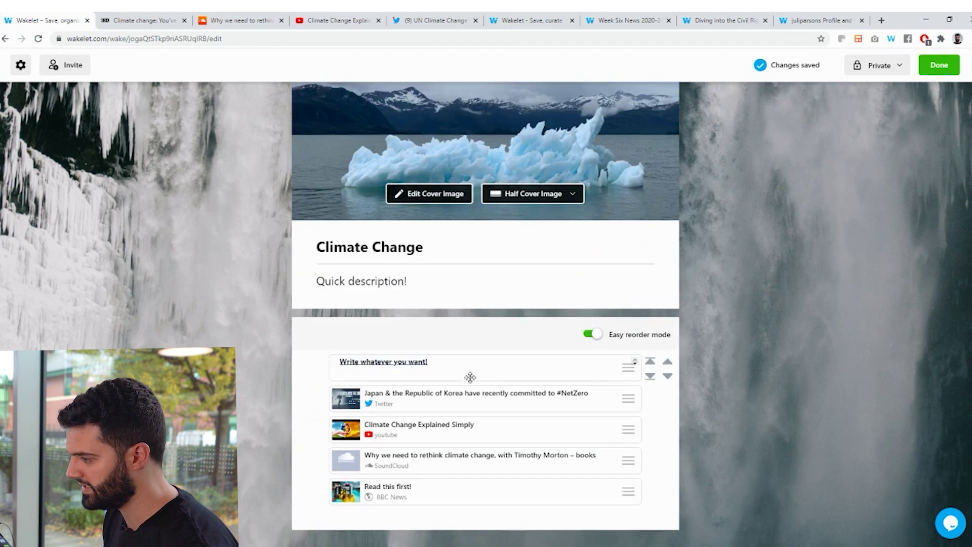
left_click_drag(579, 389, 608, 357)
left_click(591, 334)
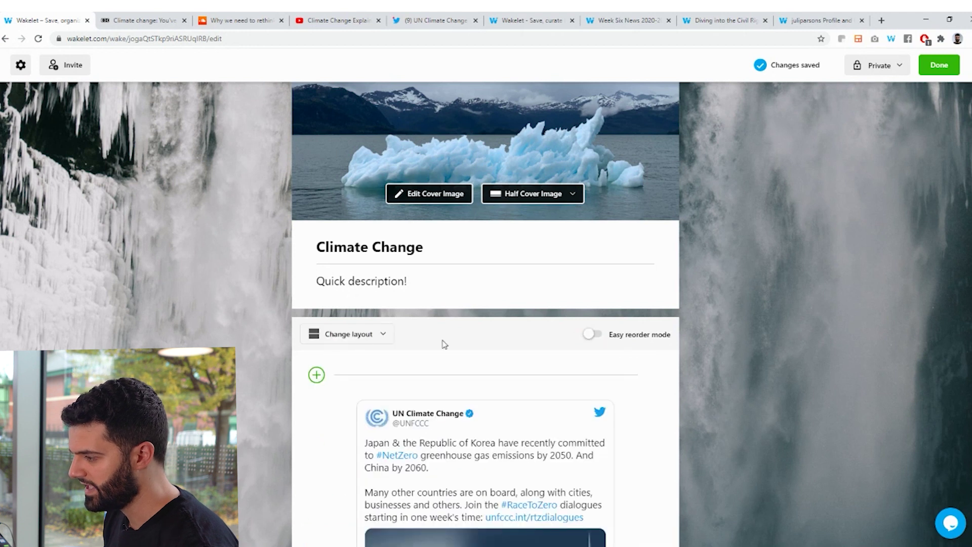
scroll(353, 346, "down", 1)
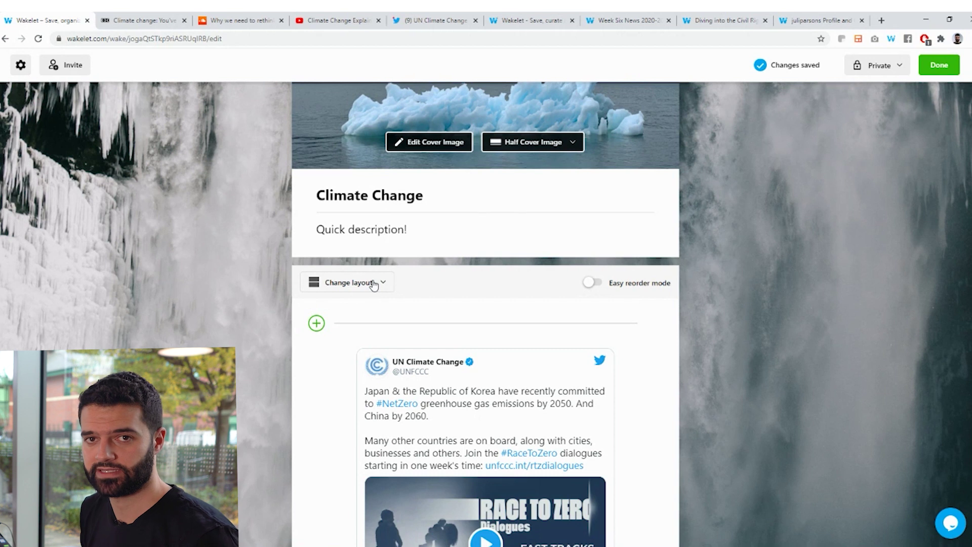
- Try the Media, Compact and two-column Grid layouts for the collection
left_click(369, 283)
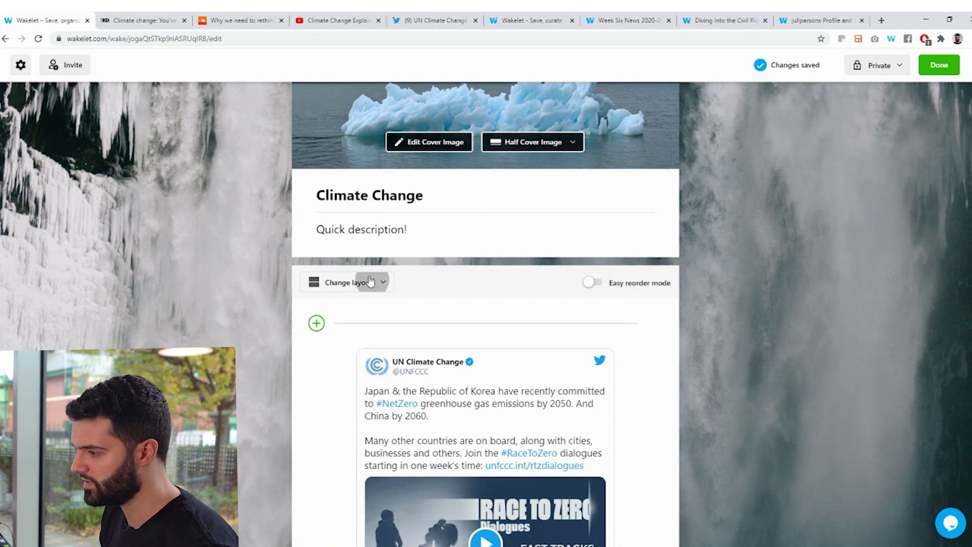
left_click(370, 314)
scroll(463, 319, "down", 6)
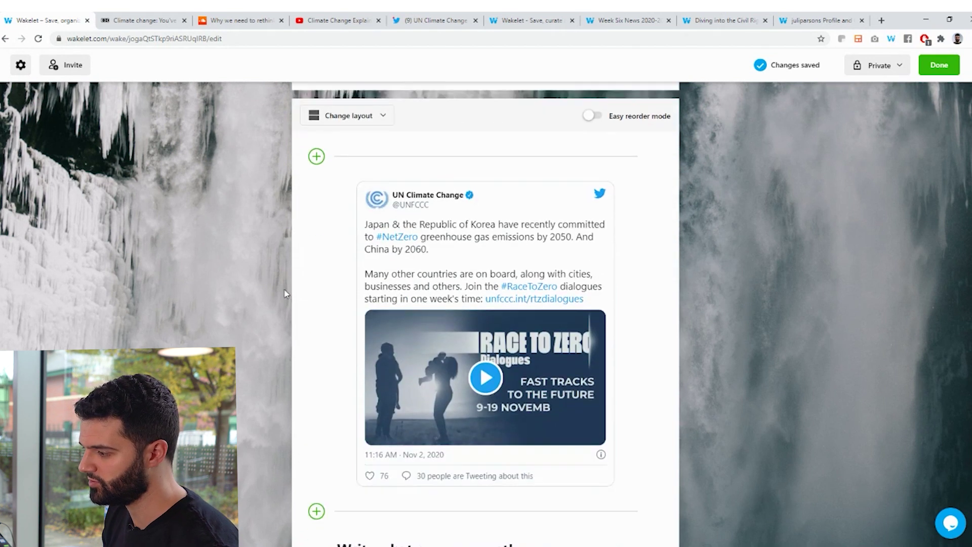
scroll(462, 303, "down", 3)
scroll(487, 324, "up", 7)
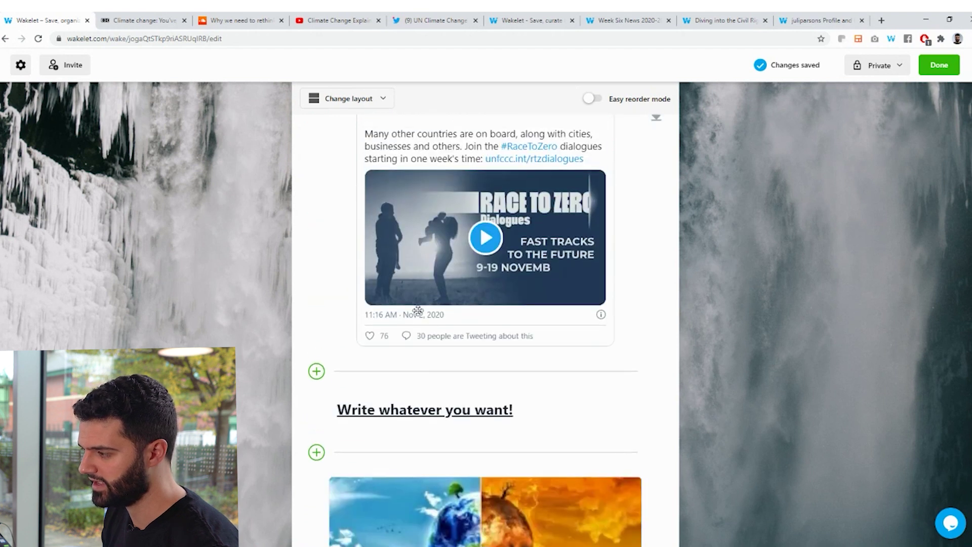
left_click(344, 183)
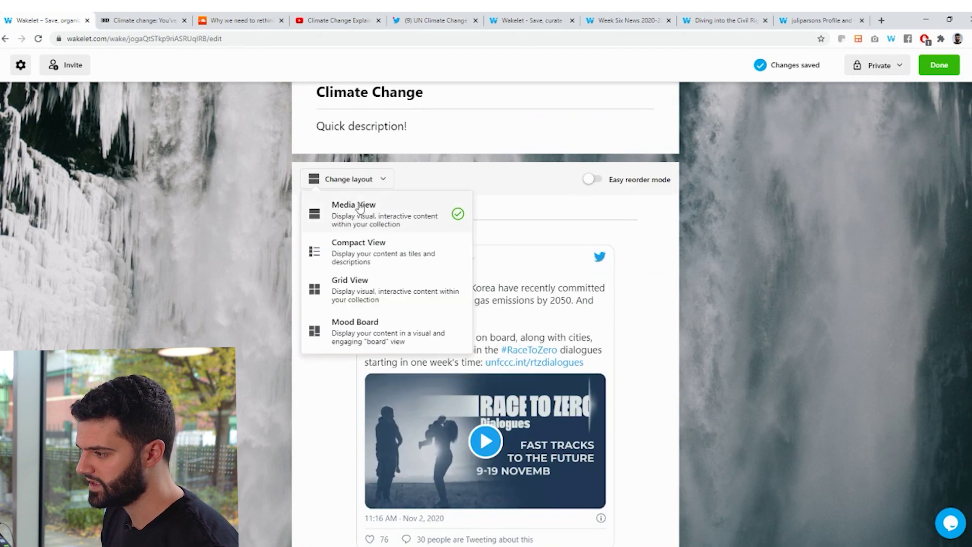
left_click(369, 261)
scroll(443, 289, "down", 4)
scroll(395, 283, "up", 4)
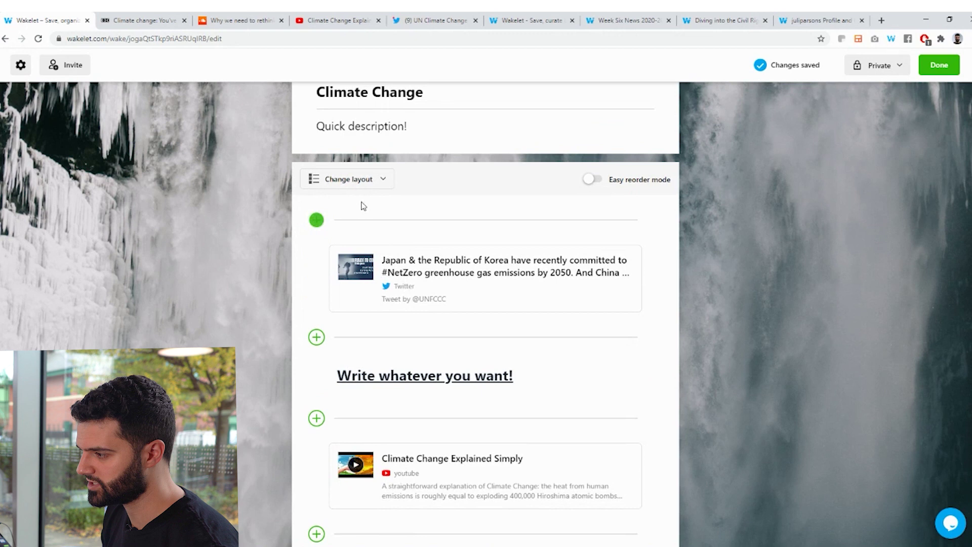
left_click(362, 181)
left_click(348, 278)
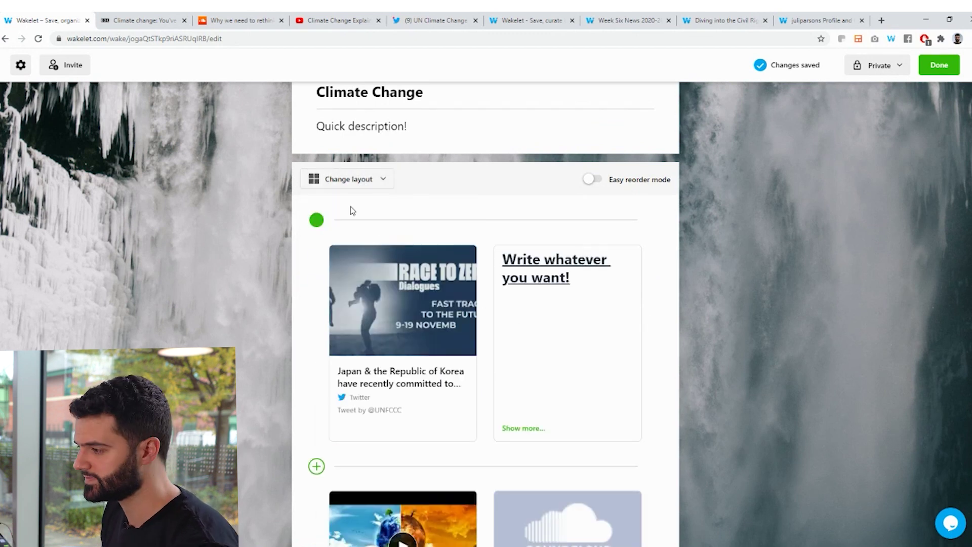
- Switch to the Mood Board layout and move the heading card to the left column
left_click(357, 182)
left_click(361, 329)
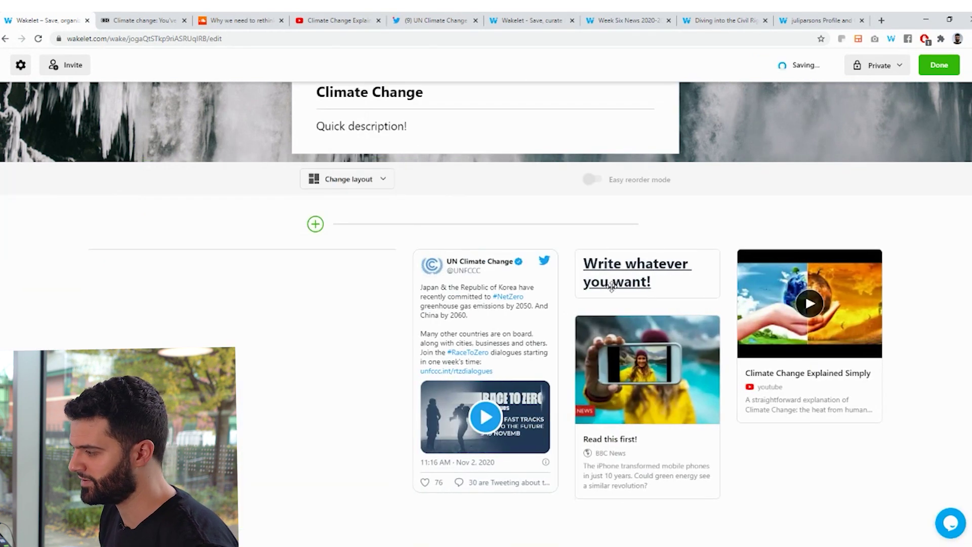
left_click_drag(613, 287, 177, 289)
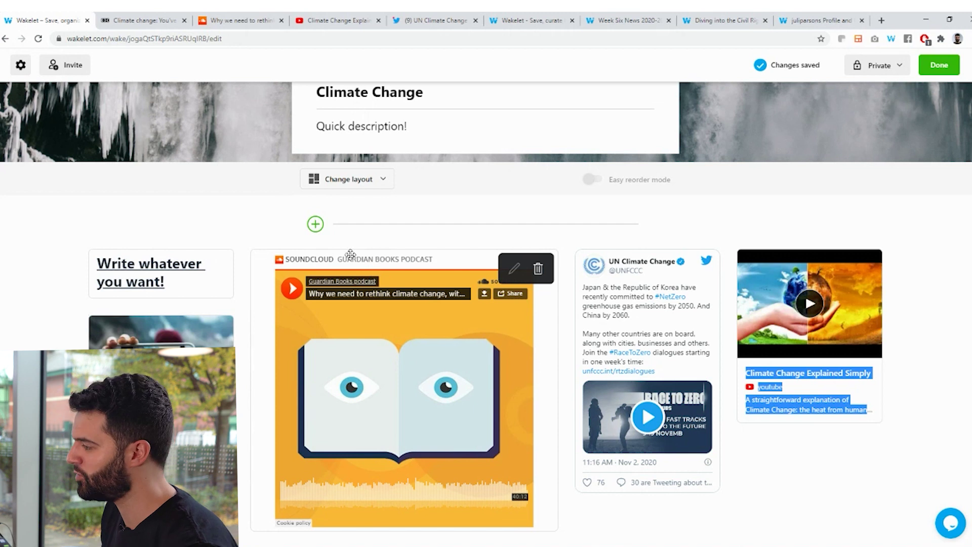
scroll(350, 254, "up", 2)
- Switch back to the Media View layout and change visibility from Private to Unlisted
left_click(381, 289)
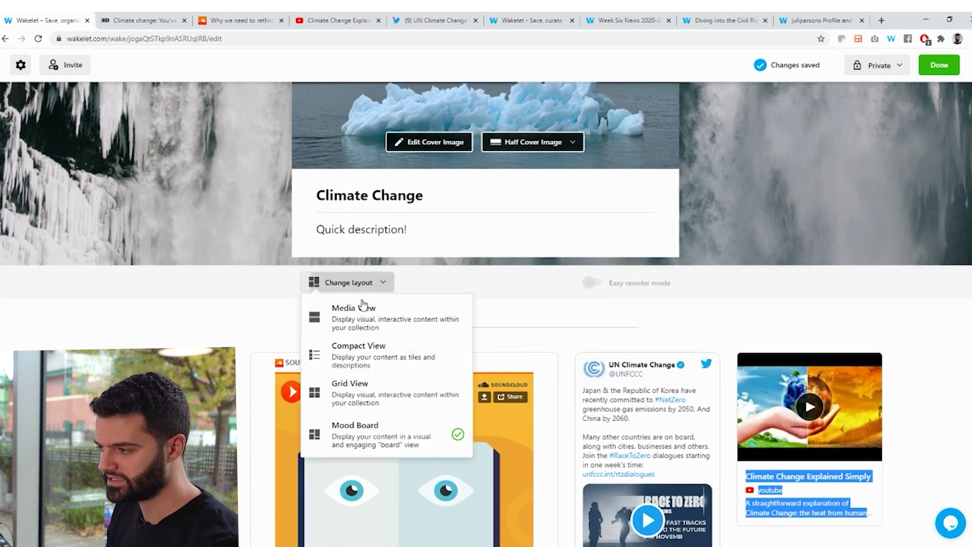
left_click(345, 317)
scroll(791, 218, "up", 2)
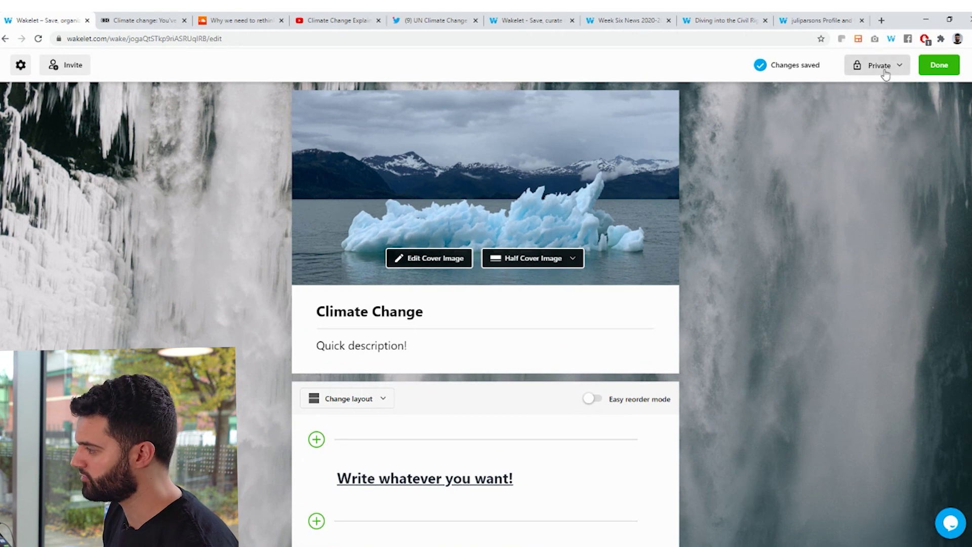
left_click(882, 72)
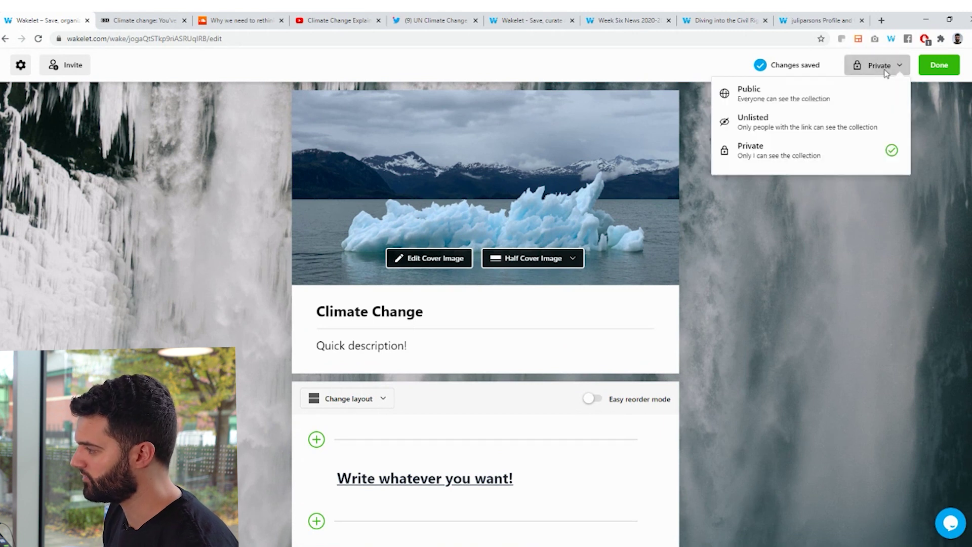
left_click(782, 132)
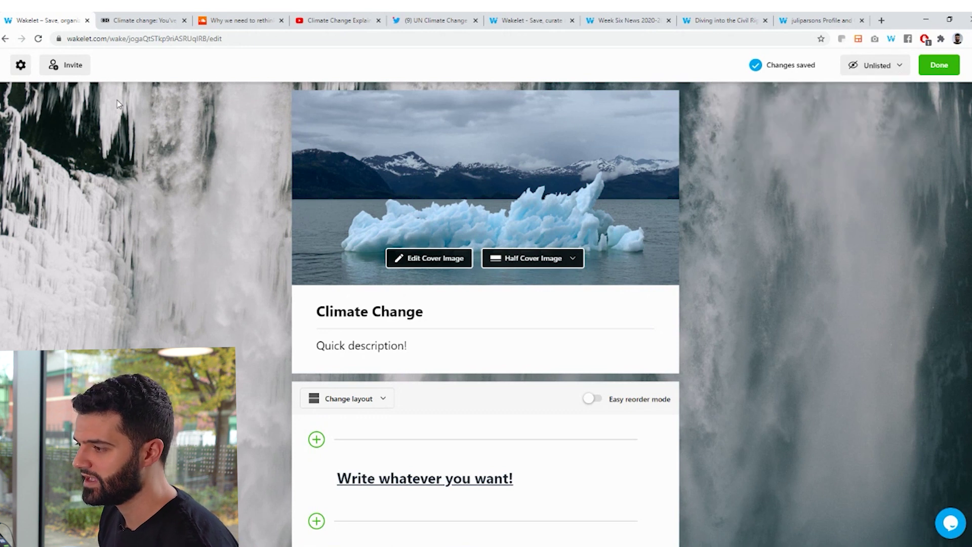
left_click(67, 66)
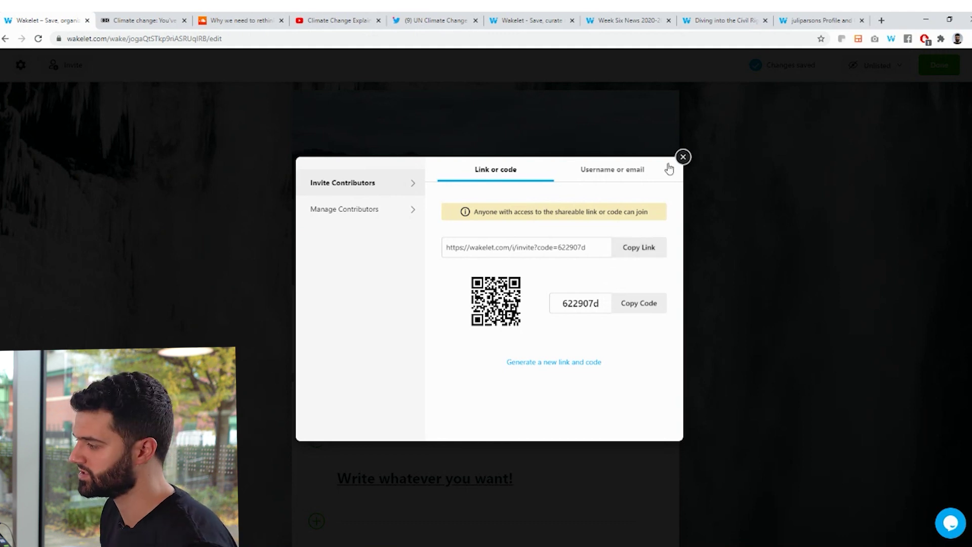
left_click(684, 158)
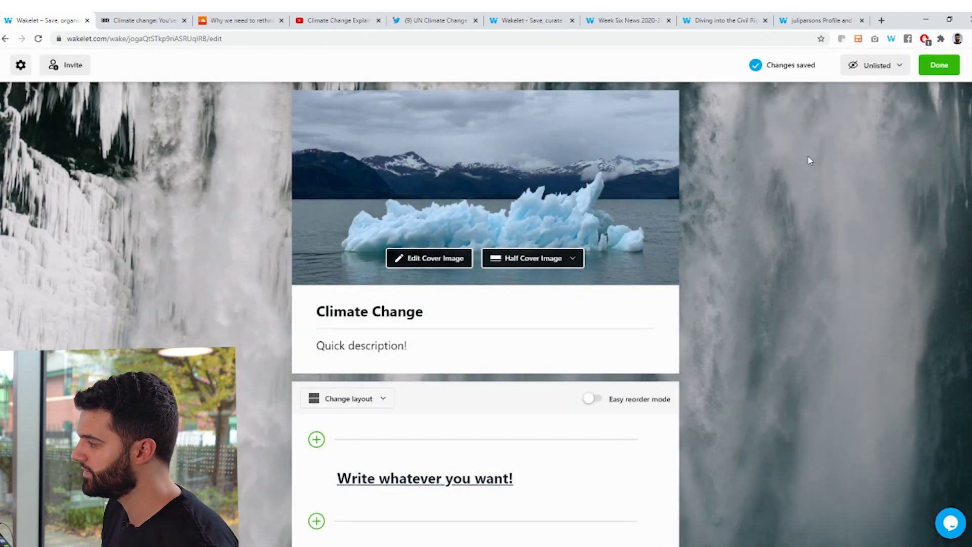
- Finish editing and copy the Climate Change collection's short share link
left_click(938, 70)
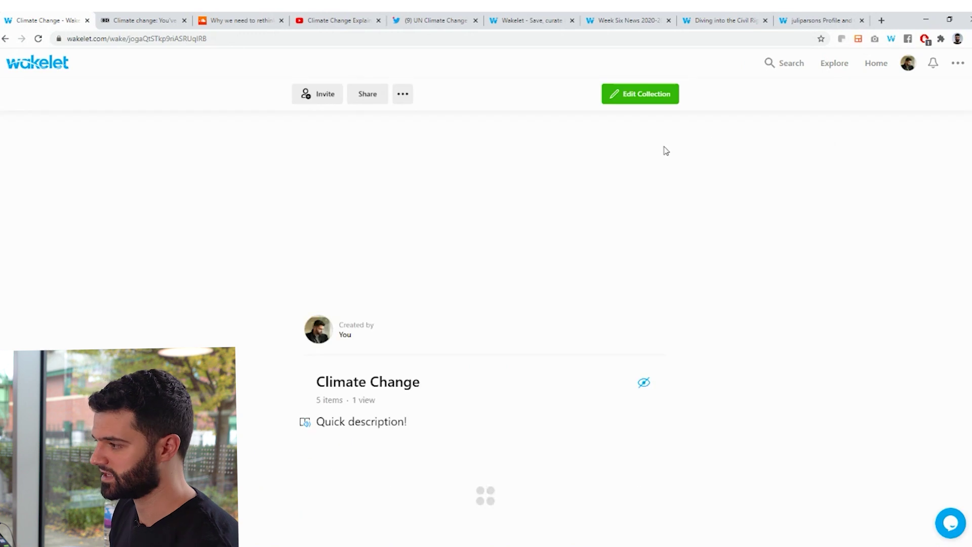
left_click(365, 94)
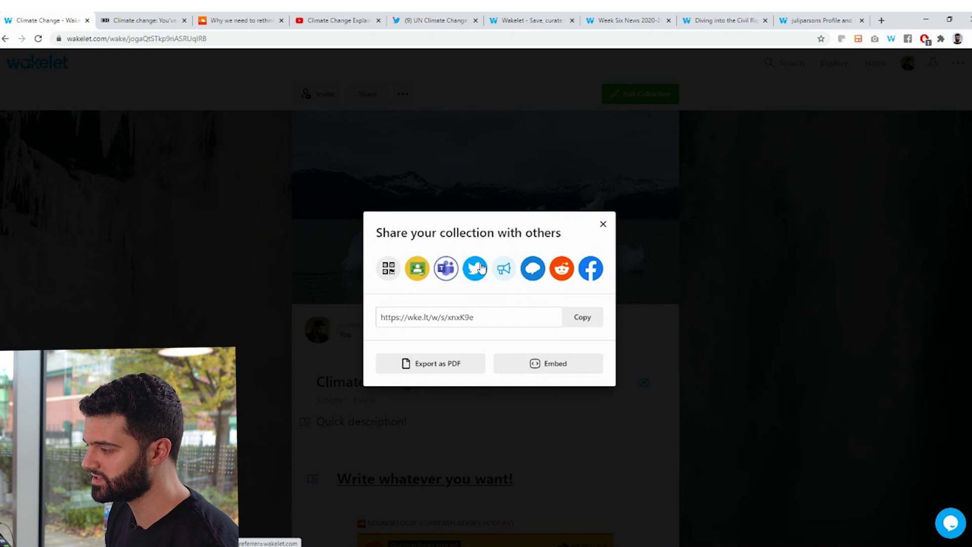
left_click(587, 322)
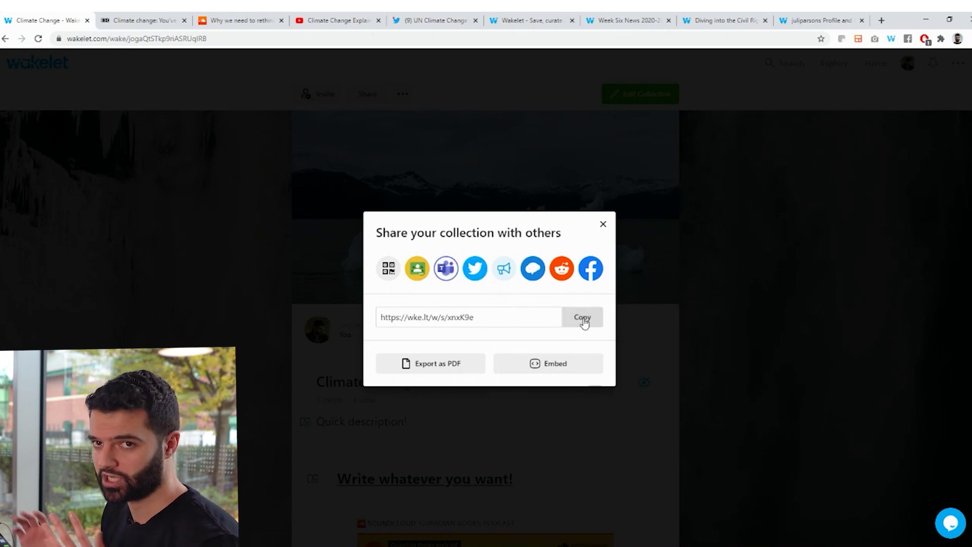